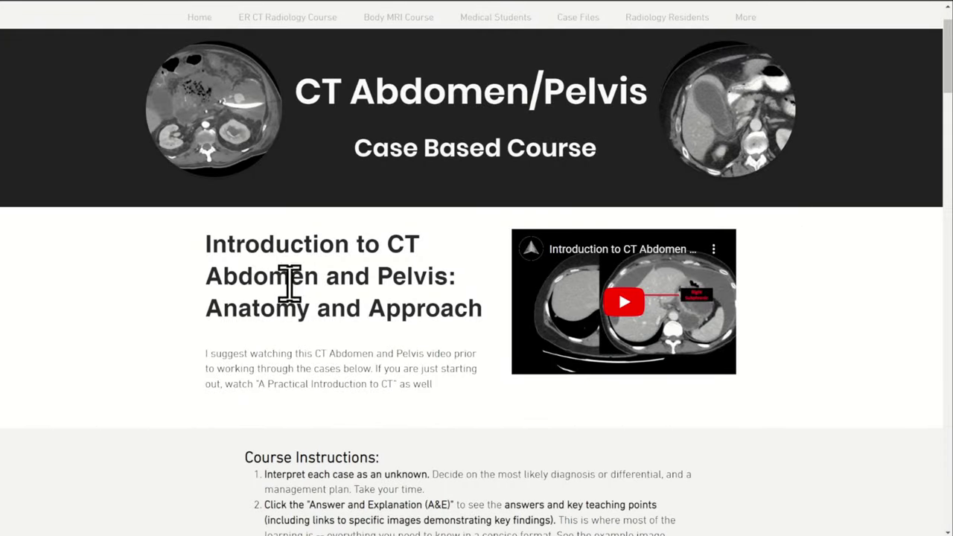
# Step: Scroll down the course page past the Parts 1–3 case lists to the Part 4: Misc More Challenging Cases table
pyautogui.scroll(-4, 290, 288)
pyautogui.scroll(-6, 244, 333)
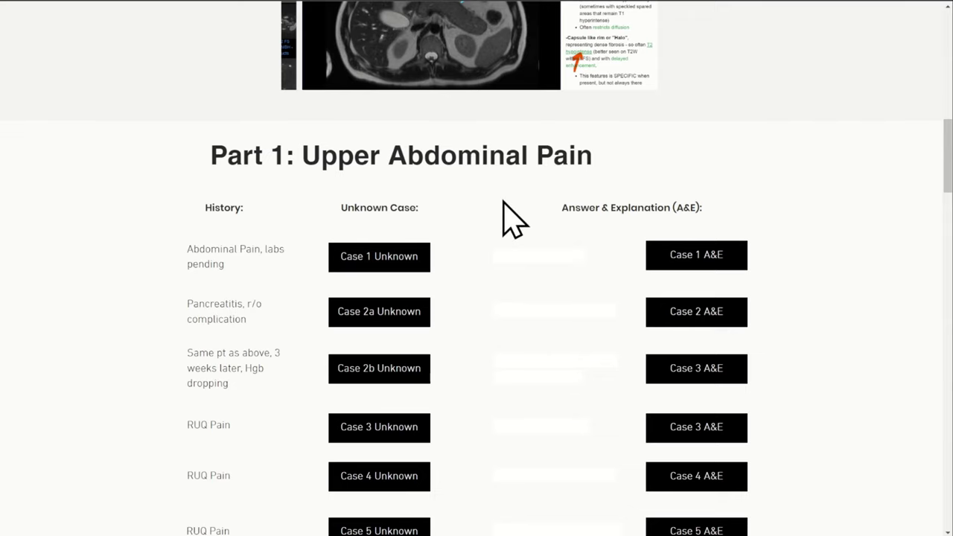
pyautogui.scroll(-8, 510, 195)
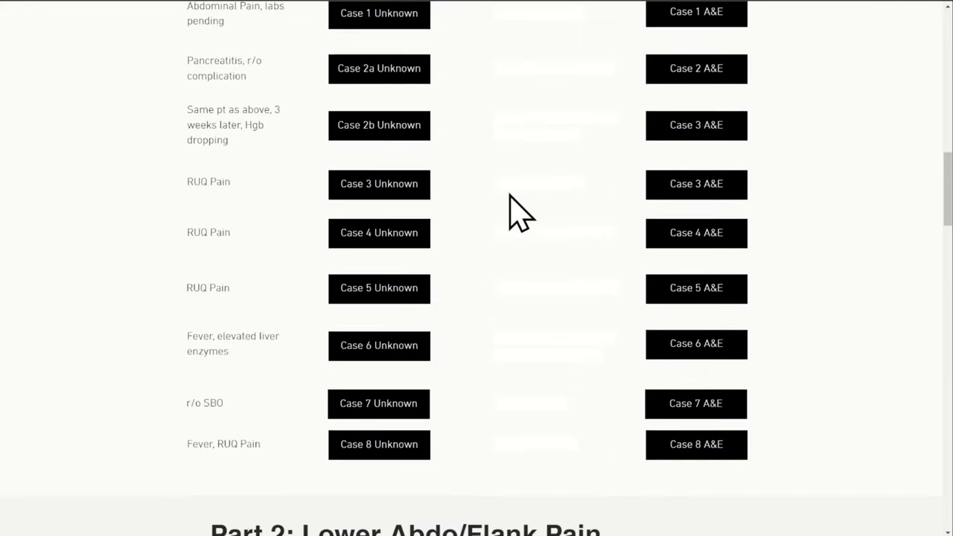
pyautogui.scroll(-1, 510, 195)
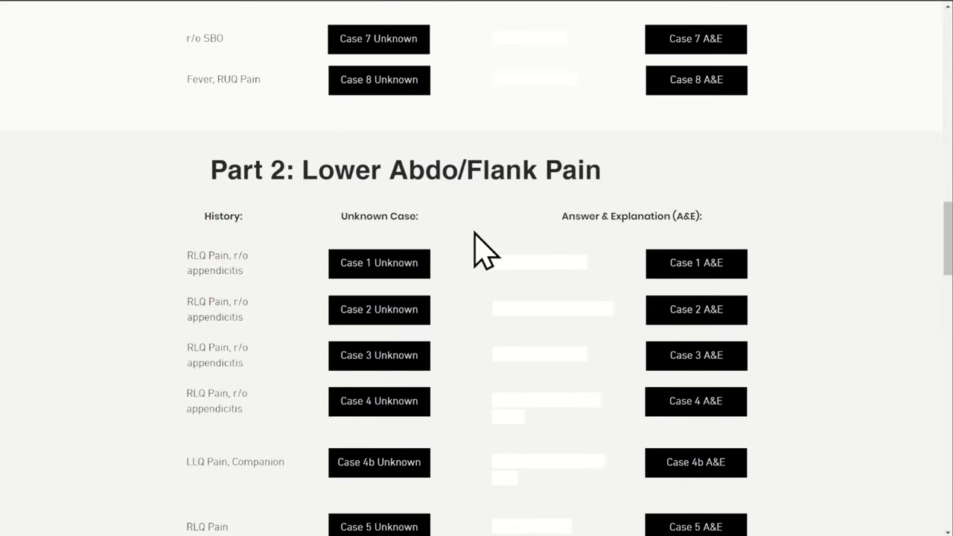
pyautogui.scroll(-1, 585, 251)
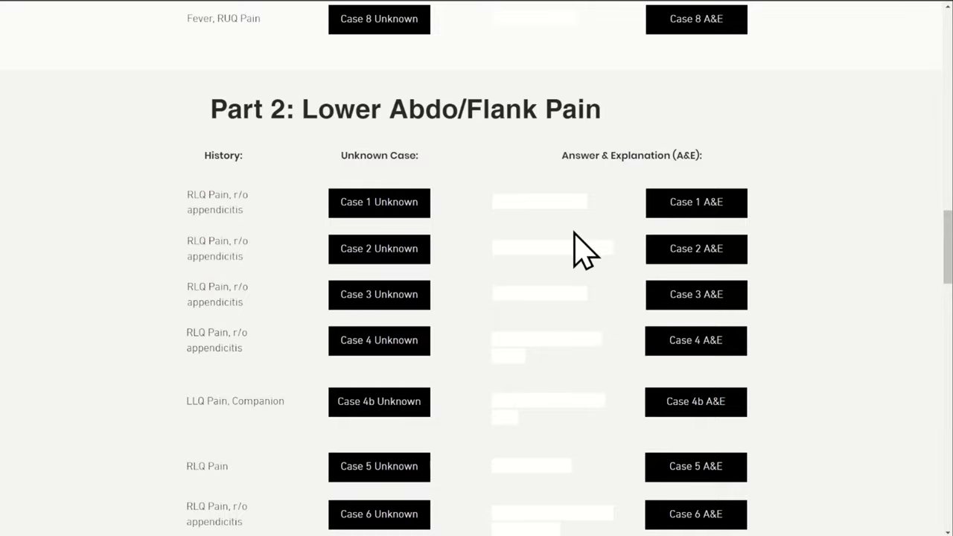
pyautogui.scroll(-10, 585, 251)
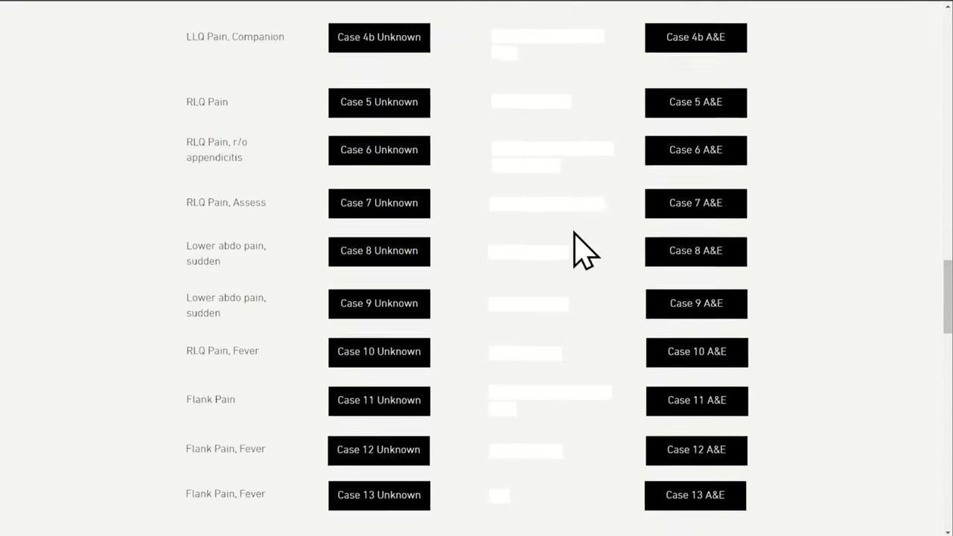
pyautogui.scroll(-4, 574, 233)
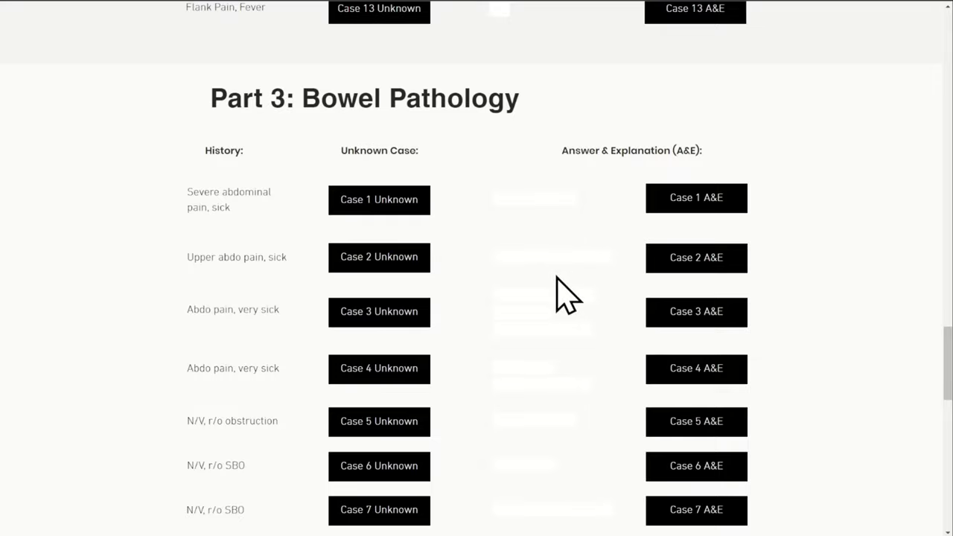
pyautogui.scroll(-3, 563, 294)
pyautogui.scroll(-6, 565, 295)
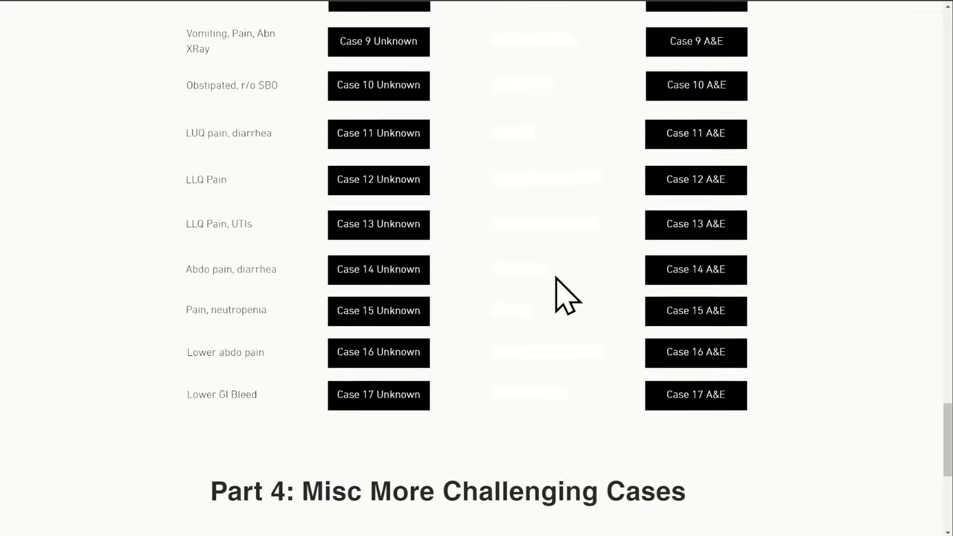
pyautogui.scroll(-1, 554, 283)
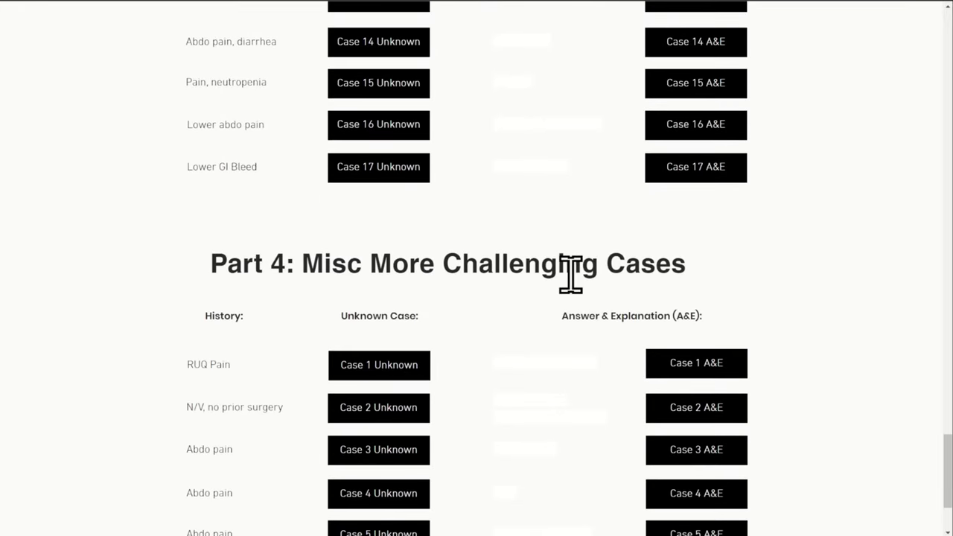
pyautogui.scroll(-1, 570, 274)
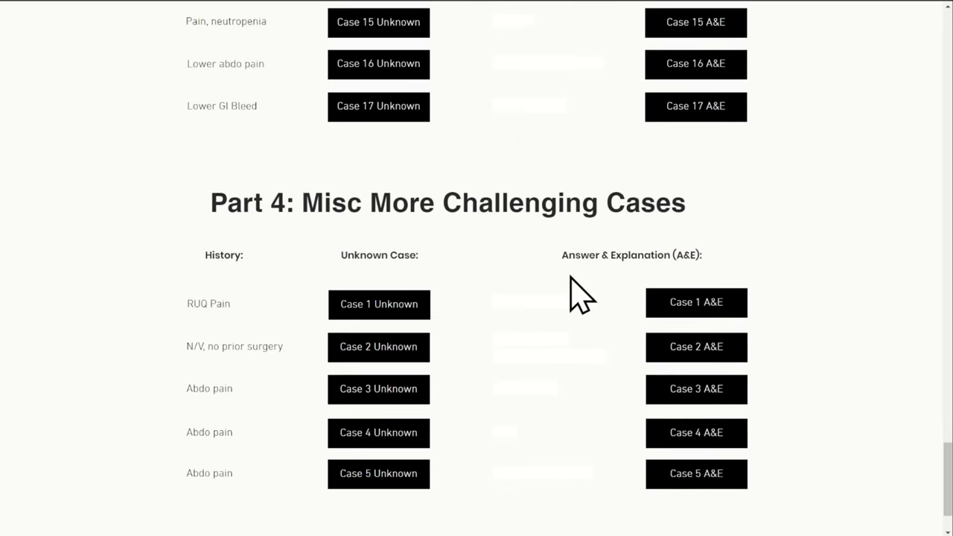
pyautogui.scroll(1, 570, 290)
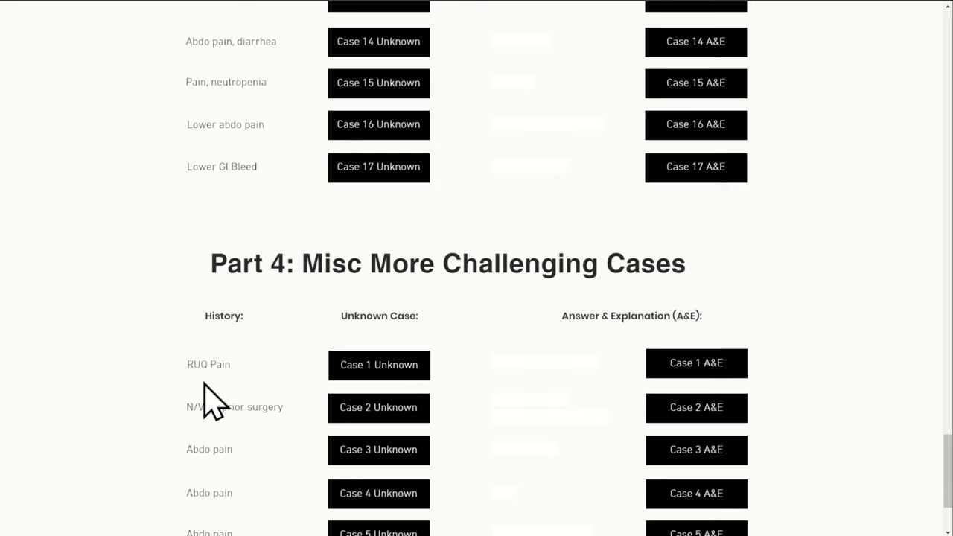
# Step: Scroll back up to the Part 3: Bowel Pathology table showing Case 5 (N/V, r/o obstruction)
pyautogui.scroll(12, 253, 355)
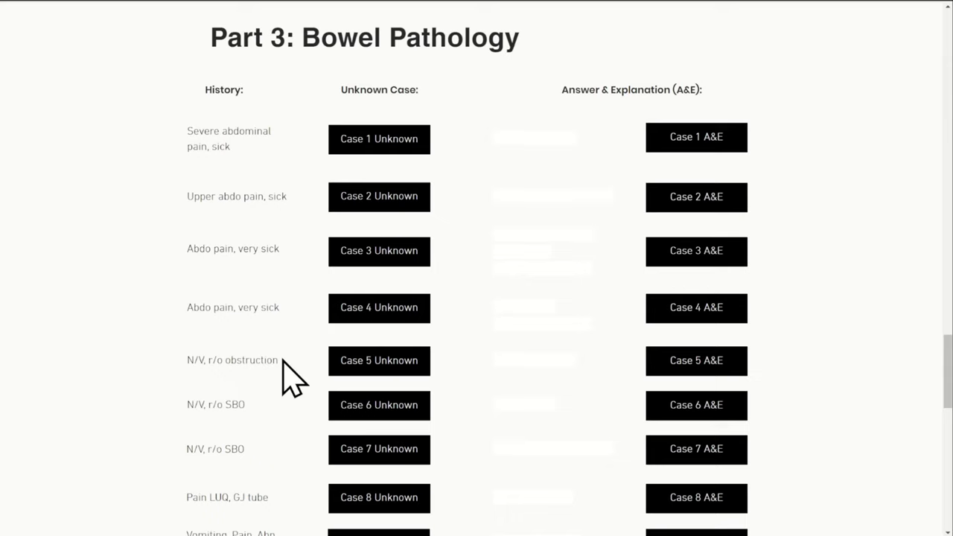
pyautogui.click(381, 363)
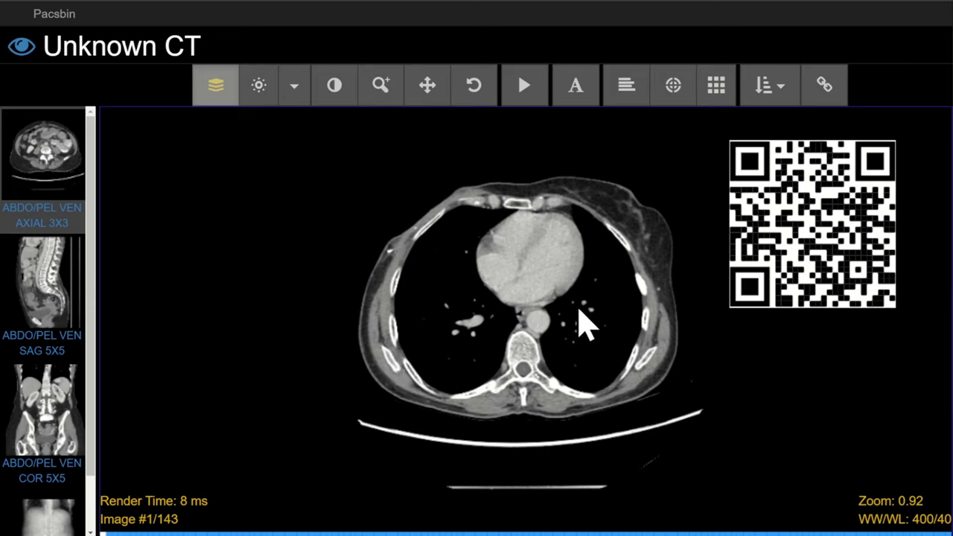
pyautogui.scroll(-20, 610, 316)
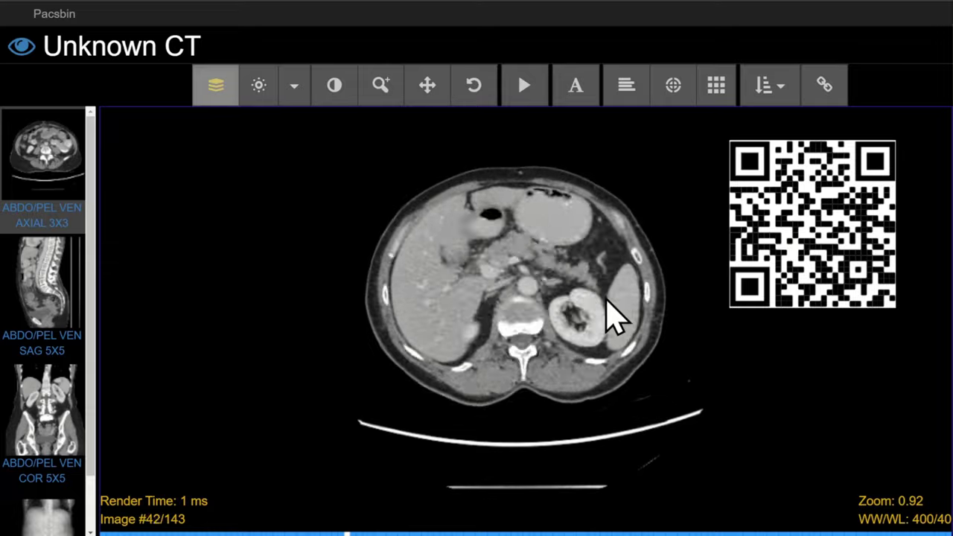
pyautogui.scroll(-20, 611, 316)
pyautogui.scroll(20, 610, 317)
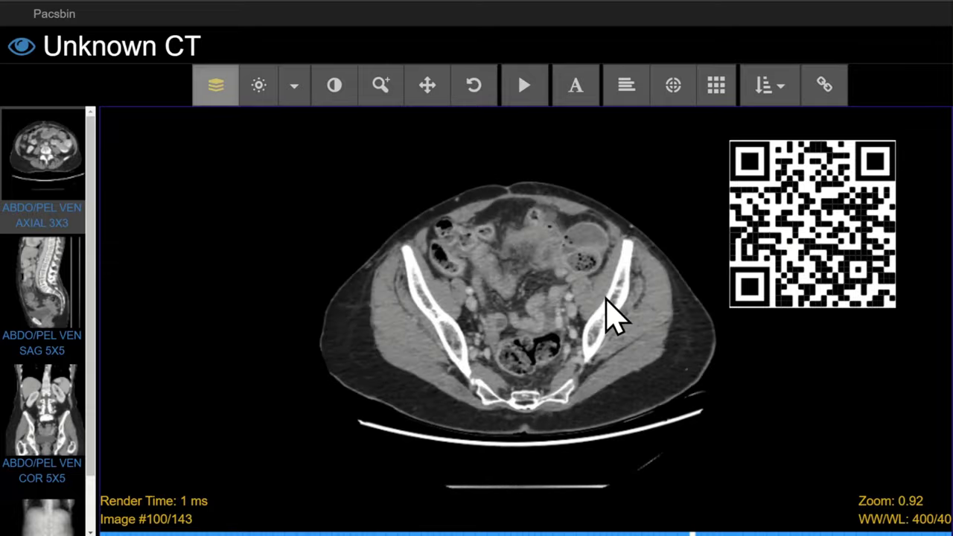
pyautogui.scroll(20, 610, 317)
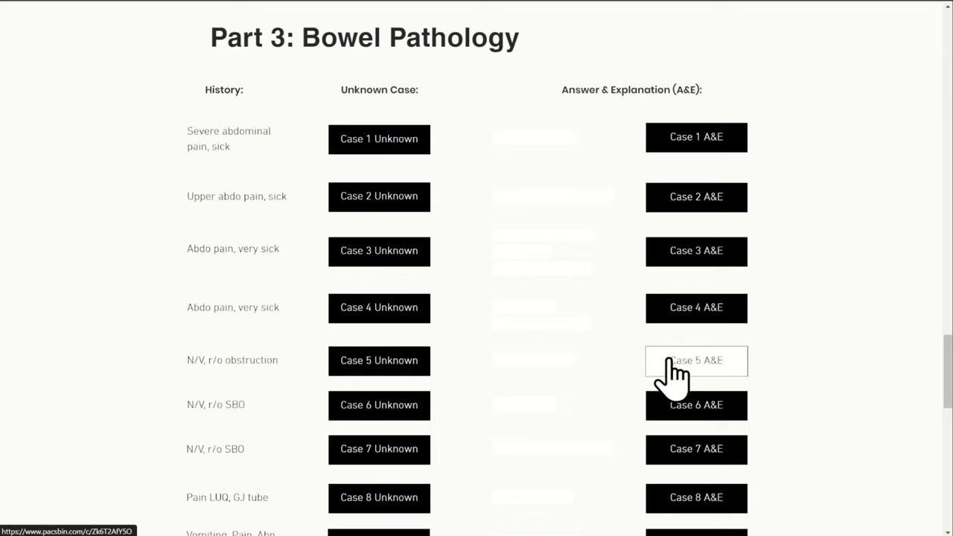
# Step: Open the Case 5 answer, Small Bowel Obstruction (Adhesions), with its explanation panel beside the axial CT
pyautogui.click(717, 365)
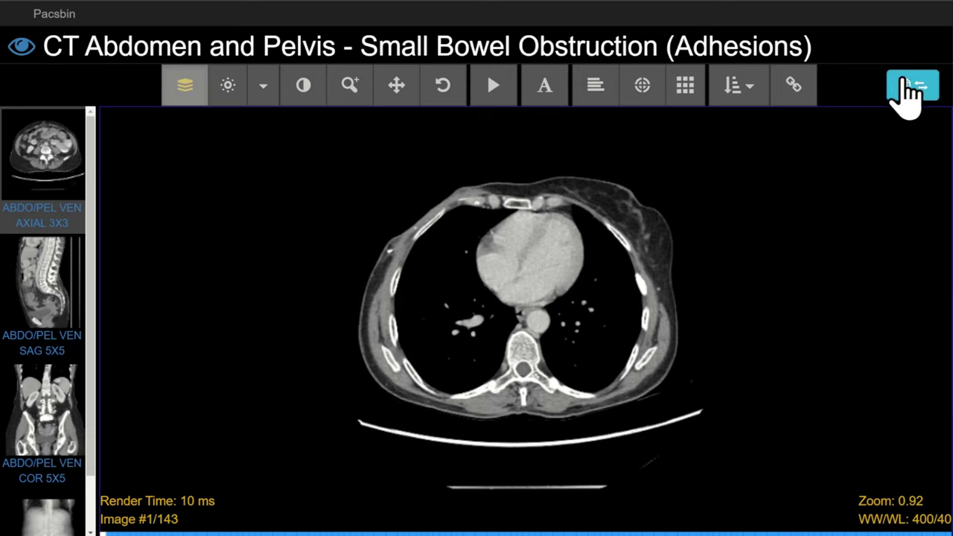
pyautogui.click(907, 95)
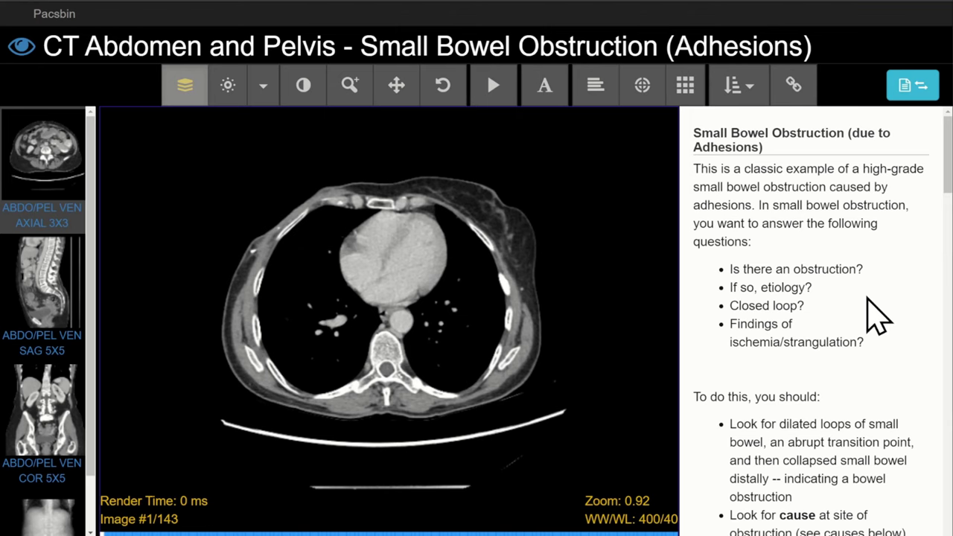
# Step: Scroll to Case Imaging Findings and show the dilated small bowel loop measured at 32.27 mm
pyautogui.scroll(-2, 870, 314)
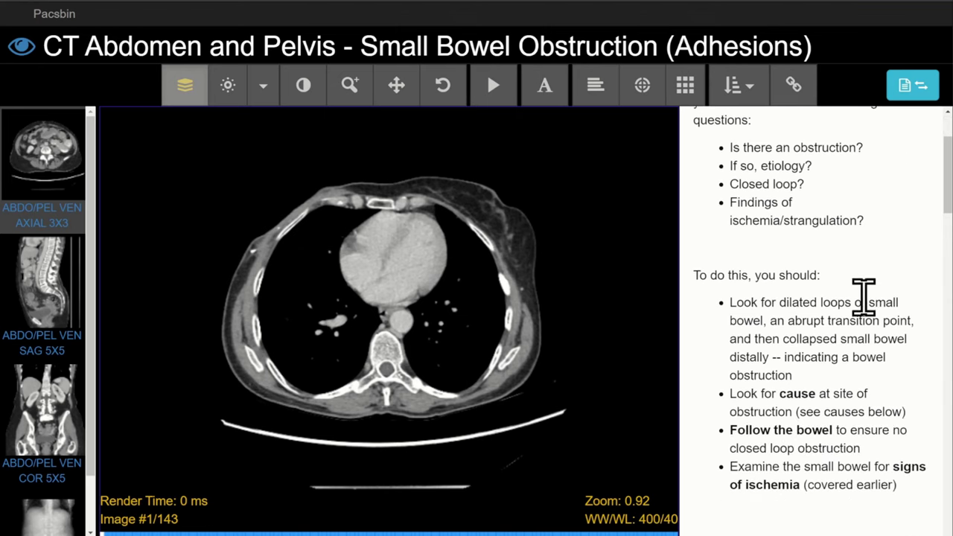
pyautogui.scroll(-3, 864, 296)
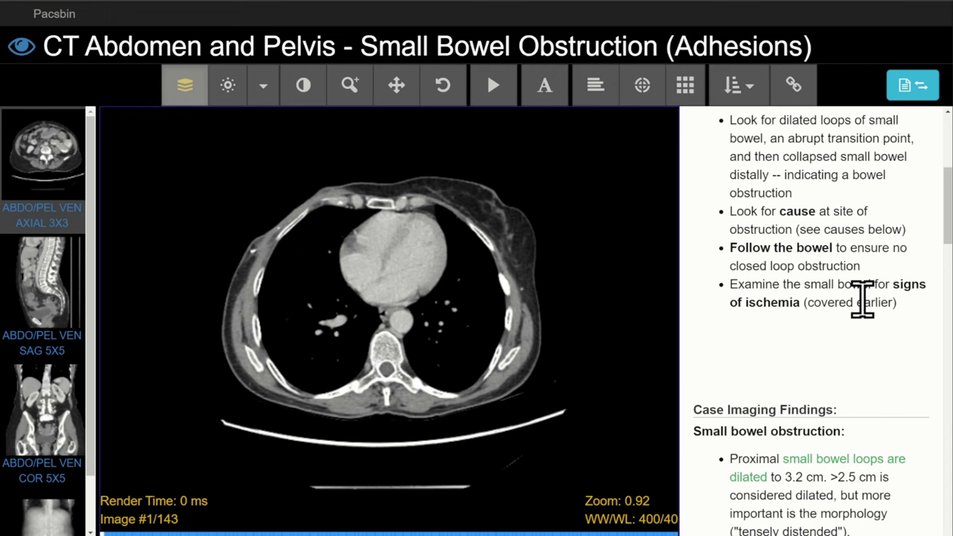
pyautogui.scroll(-1, 862, 298)
pyautogui.scroll(-2, 862, 298)
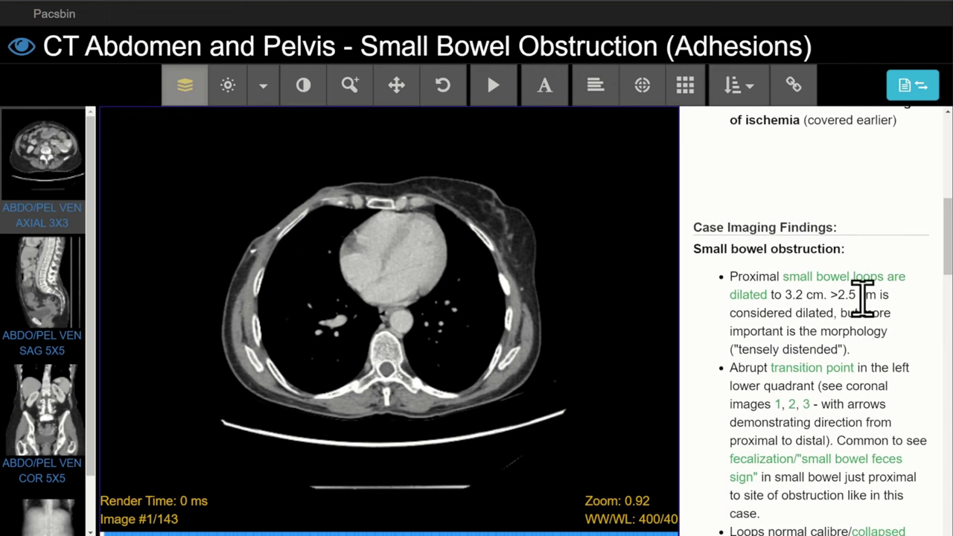
pyautogui.scroll(-1, 861, 298)
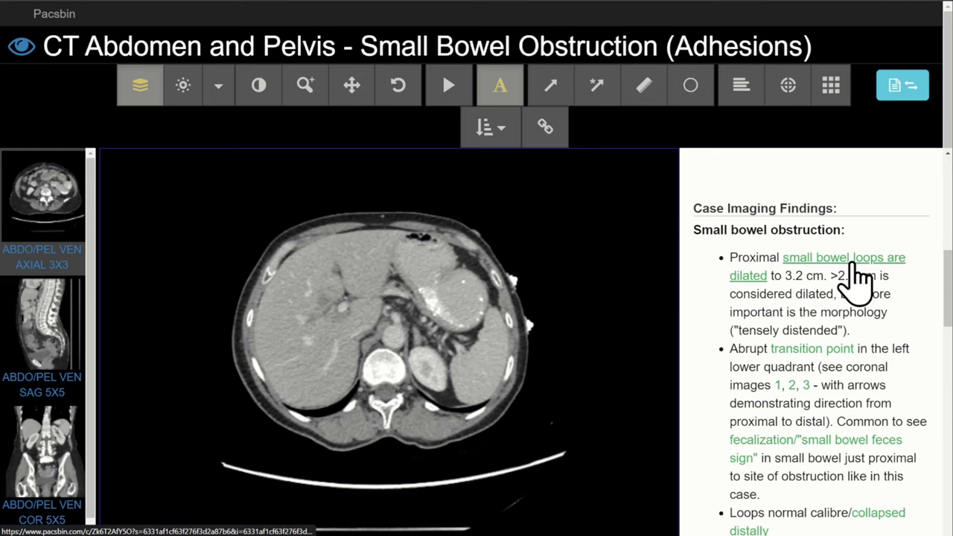
pyautogui.click(855, 281)
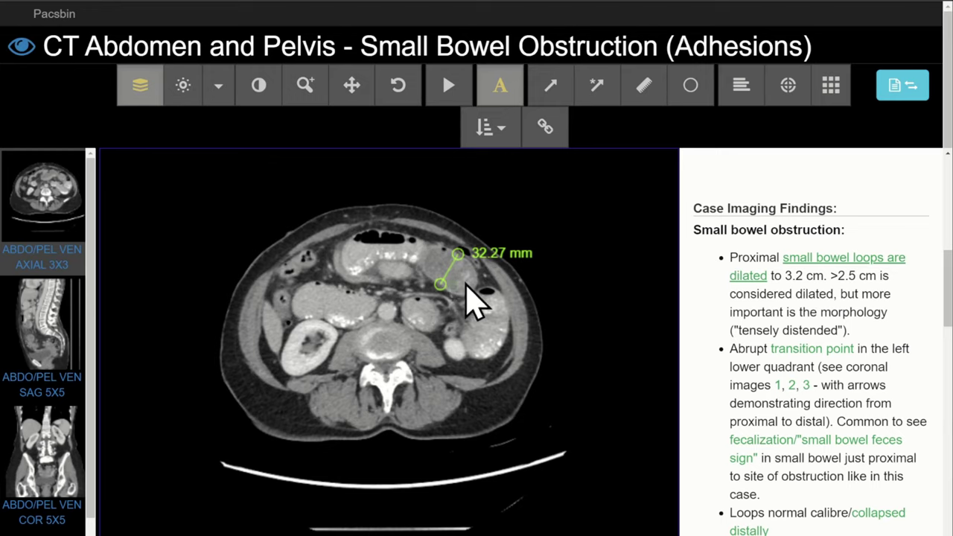
pyautogui.scroll(-6, 469, 291)
pyautogui.scroll(6, 470, 291)
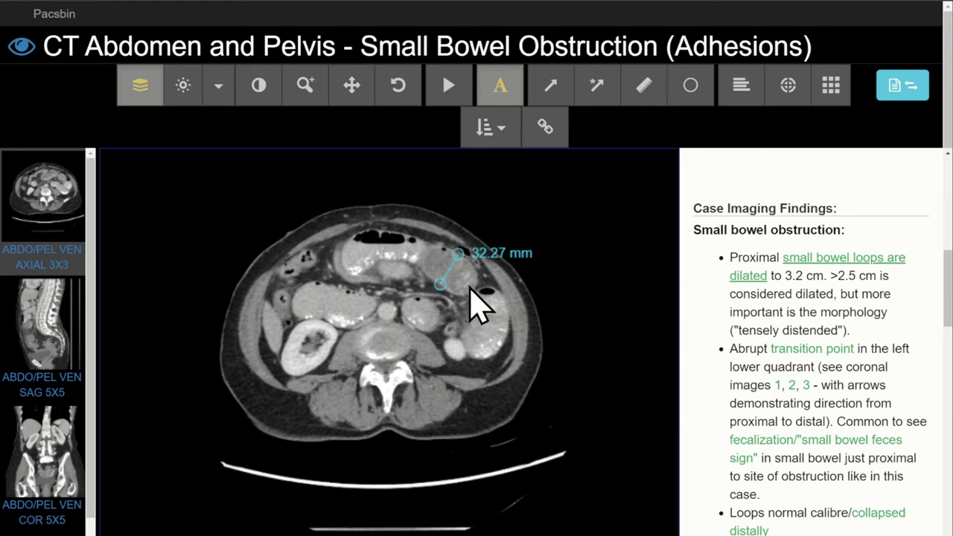
# Step: Jump to the linked transition-point slice and scroll through the adjacent axial slices
pyautogui.click(808, 350)
pyautogui.scroll(-2, 468, 323)
pyautogui.scroll(2, 446, 318)
pyautogui.scroll(-4, 461, 328)
pyautogui.scroll(4, 458, 312)
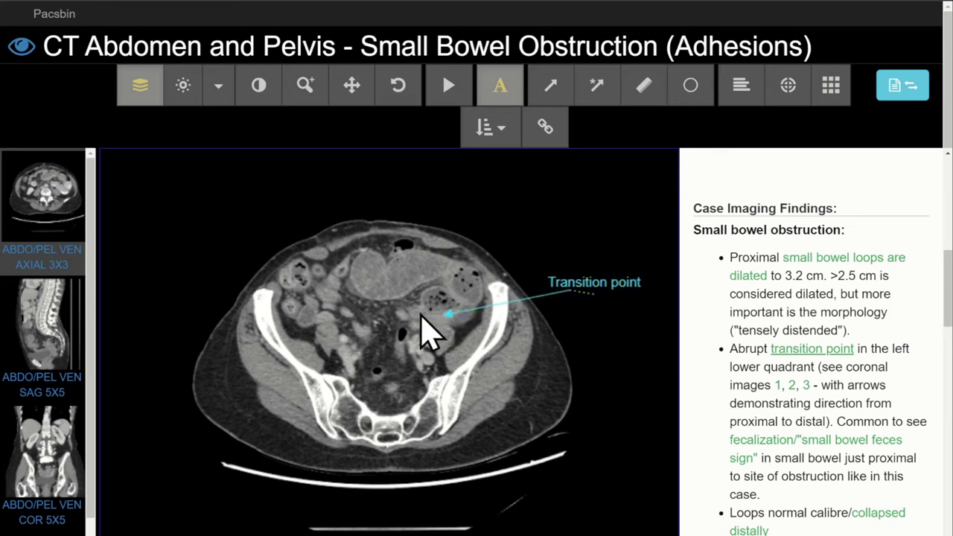
pyautogui.scroll(-8, 451, 312)
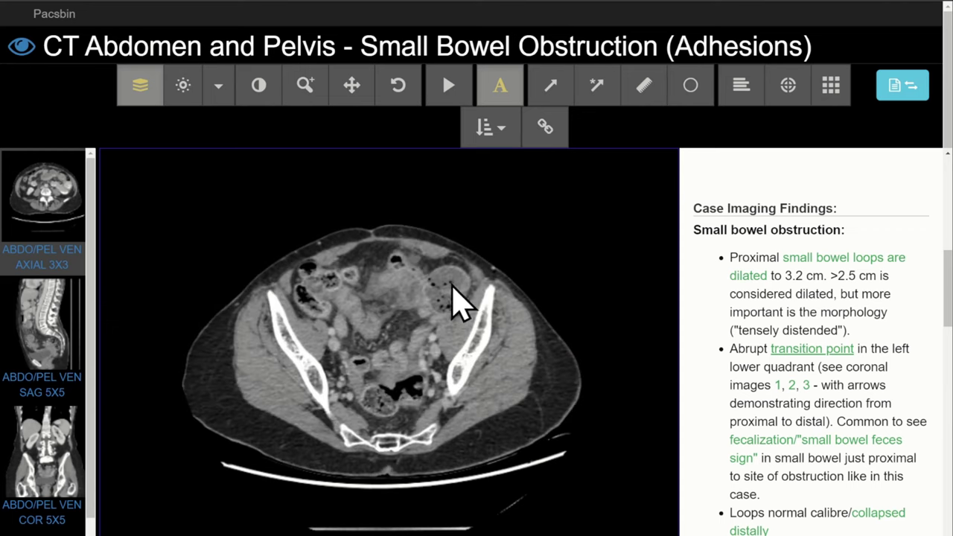
pyautogui.scroll(-1, 450, 305)
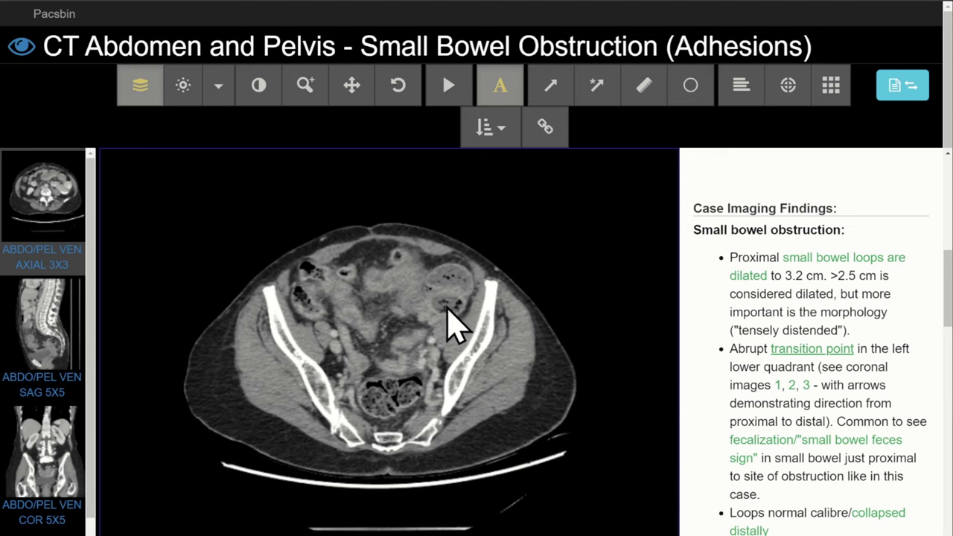
pyautogui.scroll(6, 452, 326)
pyautogui.scroll(1, 441, 316)
pyautogui.scroll(-1, 433, 315)
pyautogui.scroll(-1, 436, 329)
pyautogui.scroll(1, 432, 334)
pyautogui.scroll(-3, 422, 334)
pyautogui.scroll(3, 426, 334)
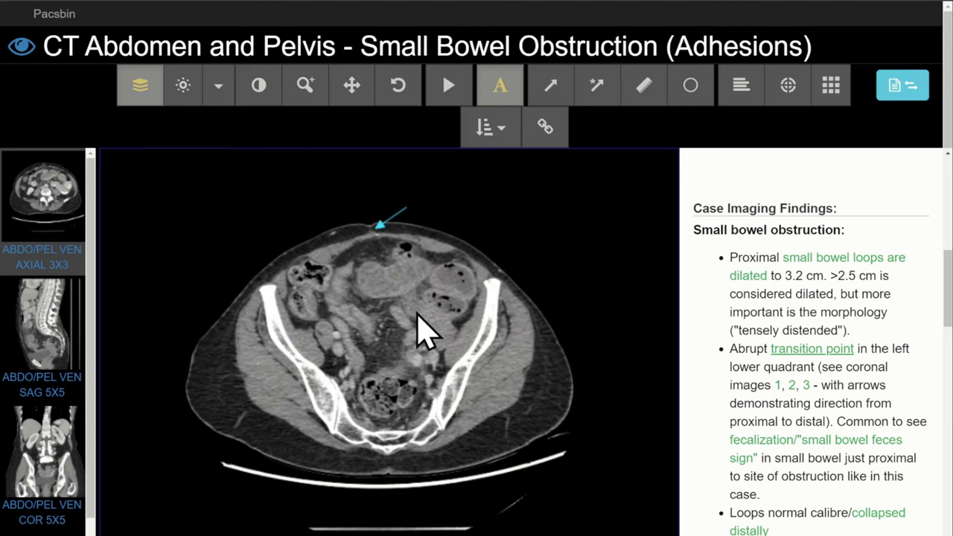
pyautogui.scroll(-3, 426, 327)
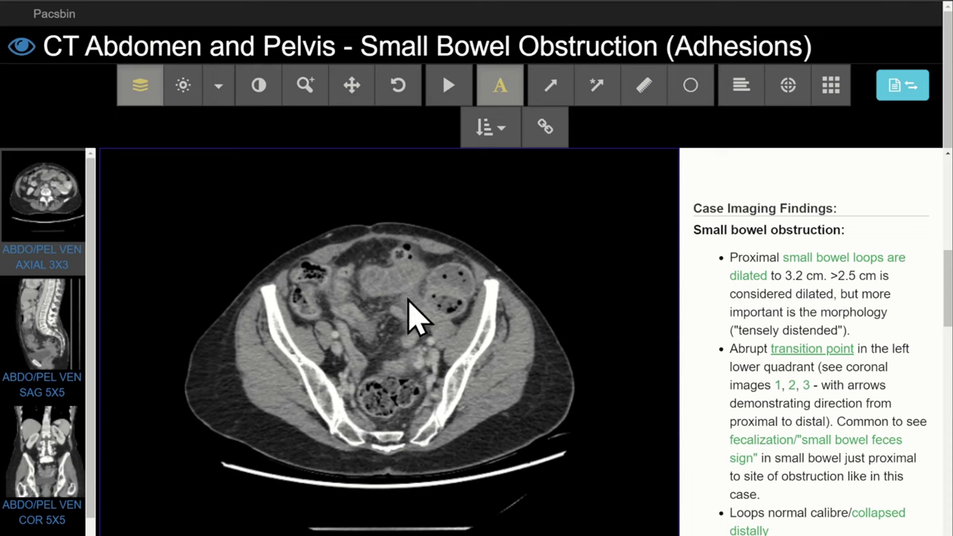
# Step: Show the collapsed distal loops slice and advance the findings text toward Etiology
pyautogui.click(882, 514)
pyautogui.scroll(-5, 331, 329)
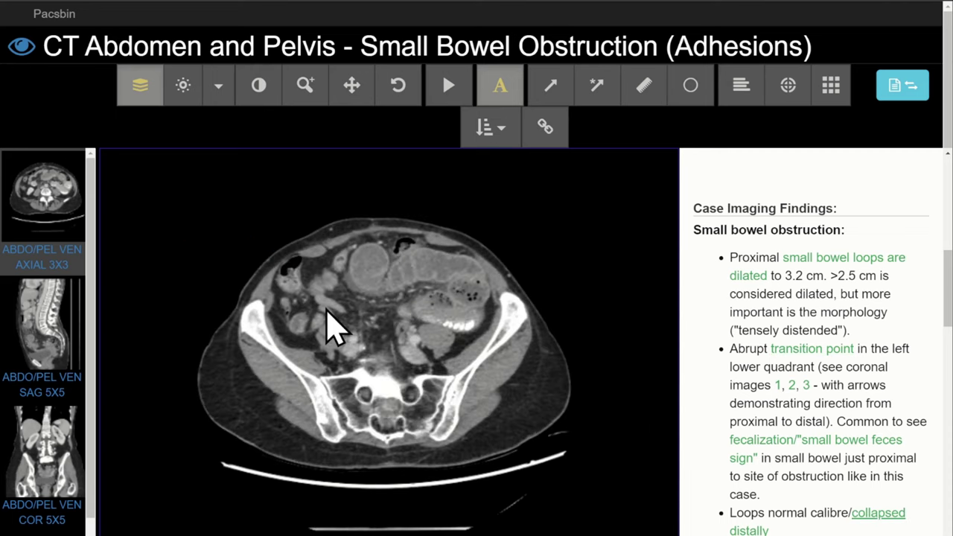
pyautogui.scroll(8, 341, 320)
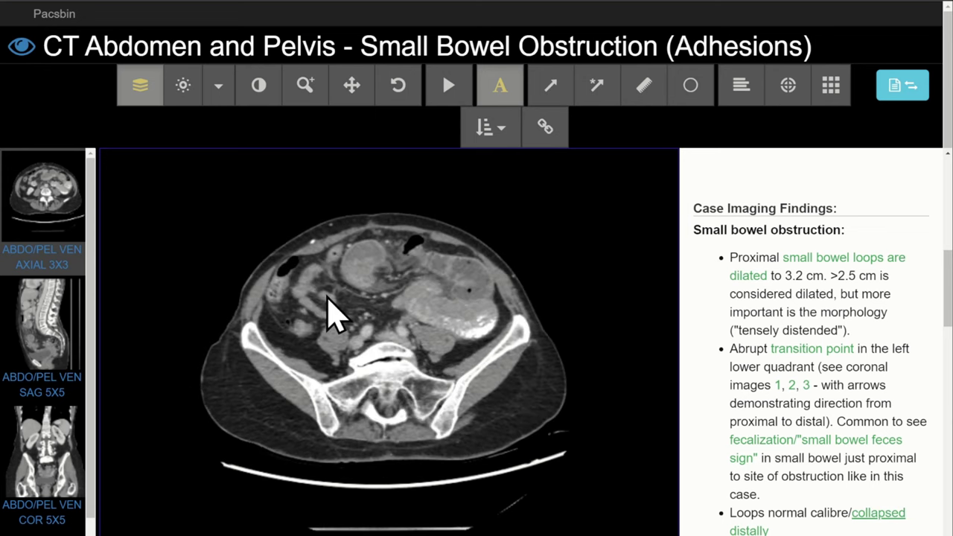
pyautogui.scroll(-8, 341, 324)
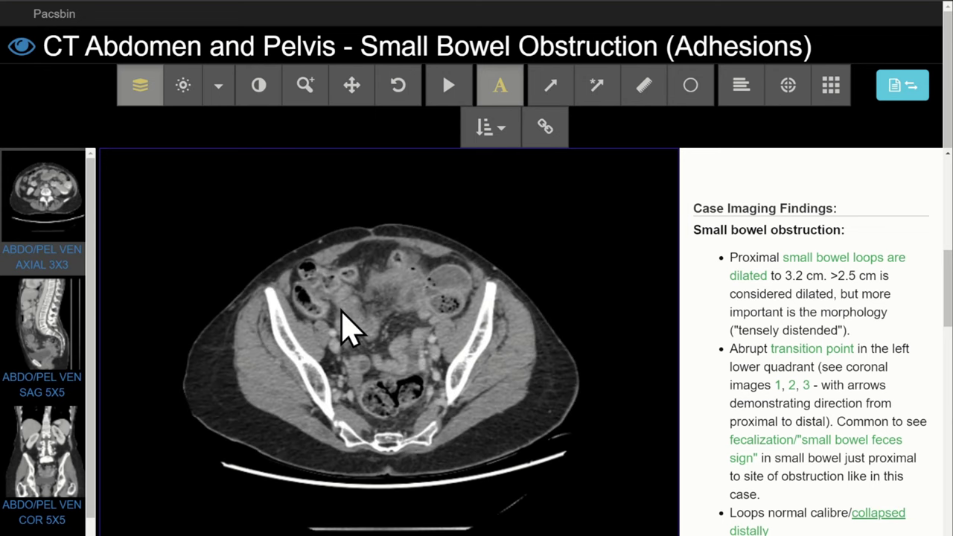
pyautogui.scroll(-3, 871, 436)
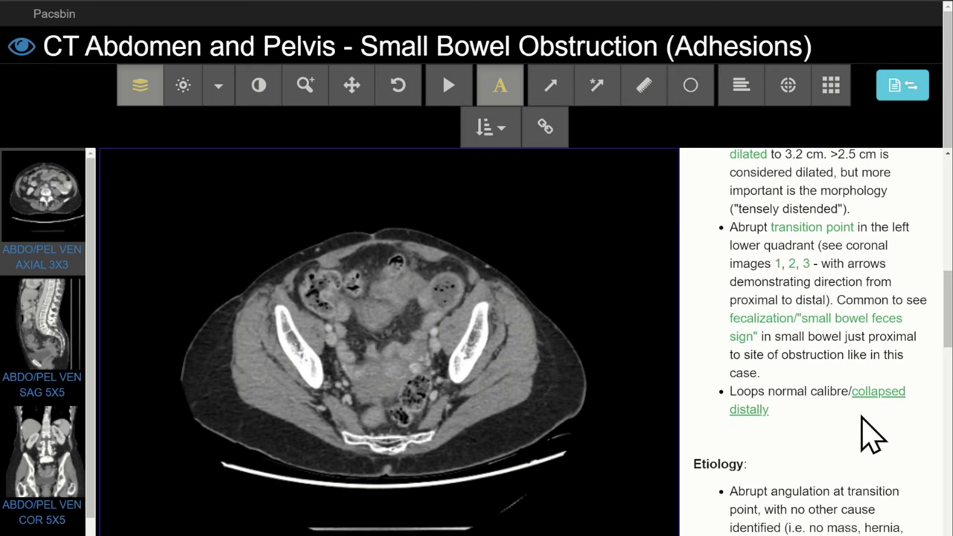
# Step: Show the small bowel feces sign slice, then coronal image 1 with the left lower quadrant transition arrow
pyautogui.click(792, 323)
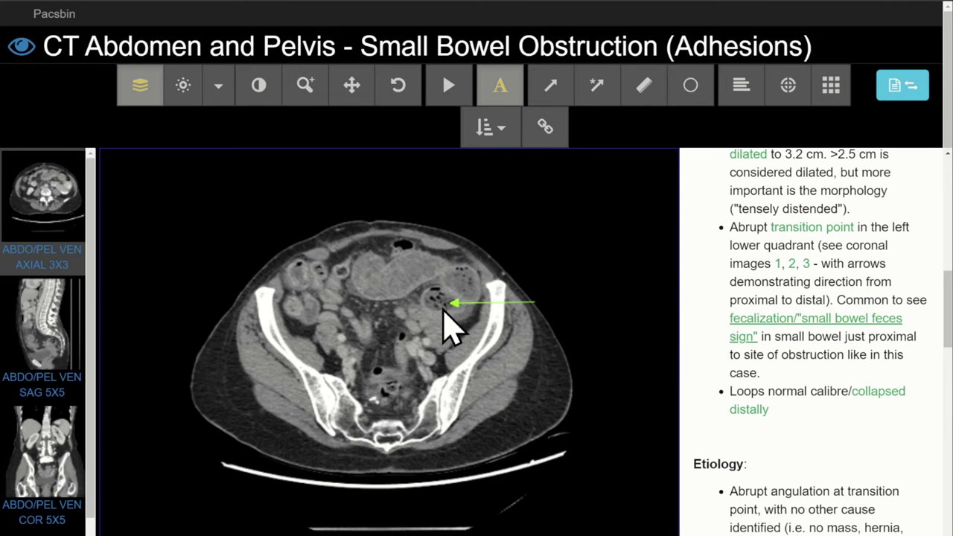
pyautogui.scroll(2, 786, 335)
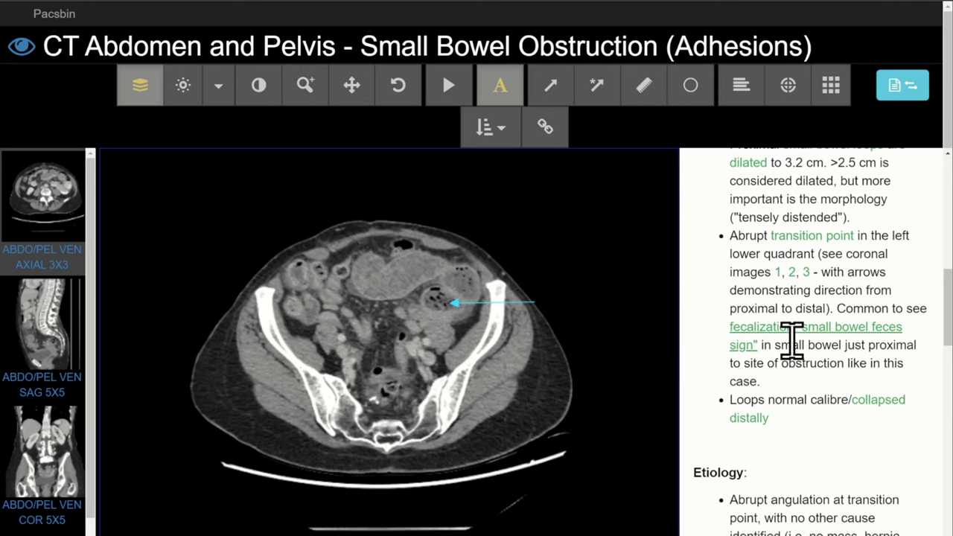
pyautogui.click(776, 325)
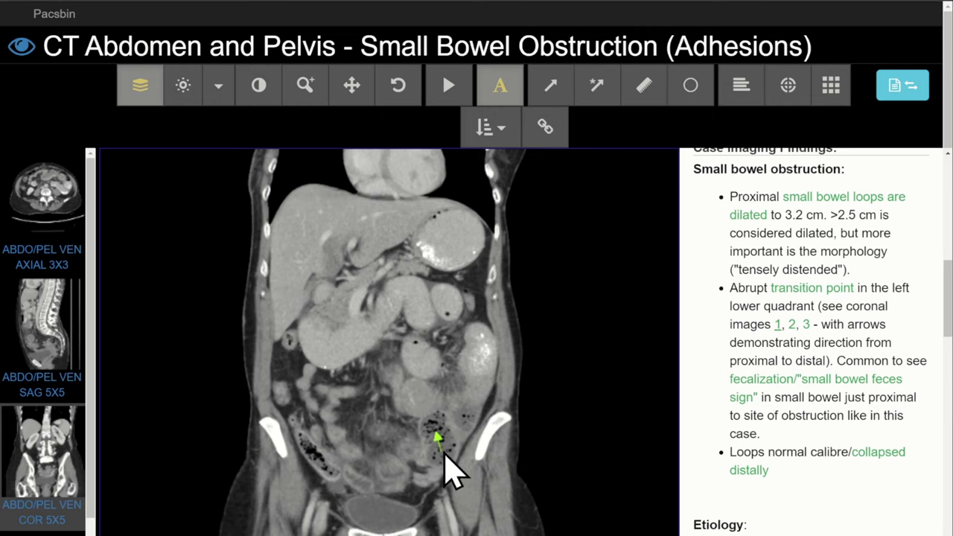
# Step: Show coronal image 2 with arrowheads on the angulated loop, then scroll to the Etiology section on adhesions
pyautogui.click(791, 326)
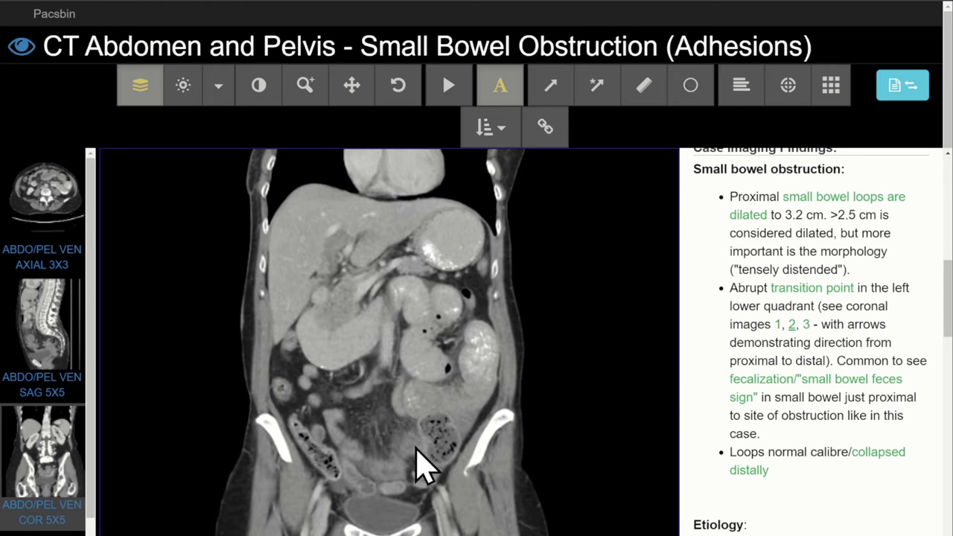
pyautogui.scroll(-1, 422, 467)
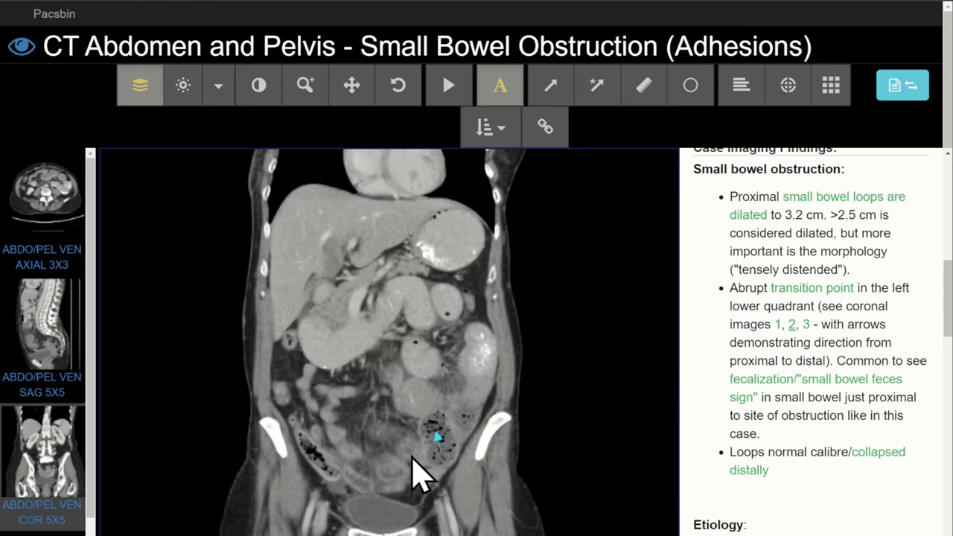
pyautogui.scroll(-3, 419, 470)
pyautogui.scroll(-1, 417, 452)
pyautogui.scroll(-1, 815, 357)
pyautogui.scroll(-2, 806, 341)
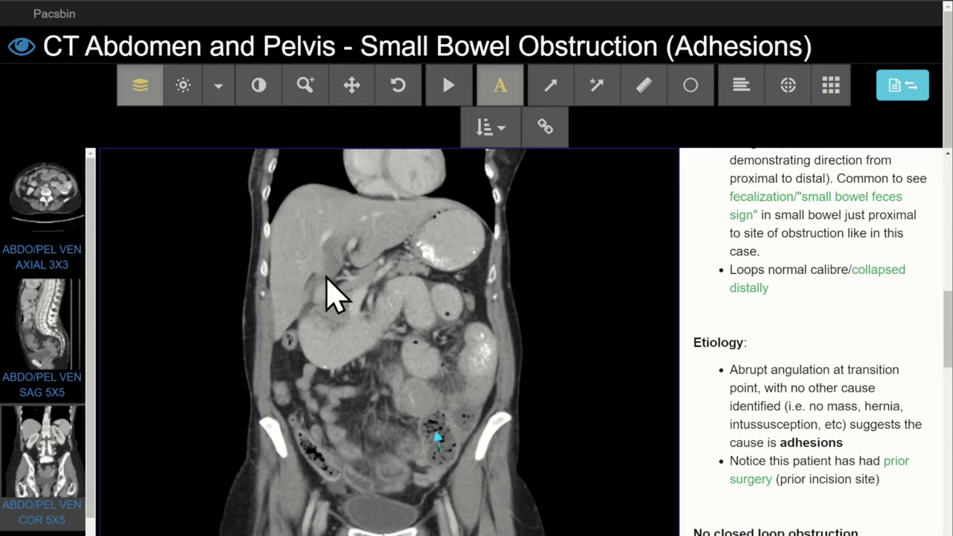
pyautogui.scroll(-3, 436, 434)
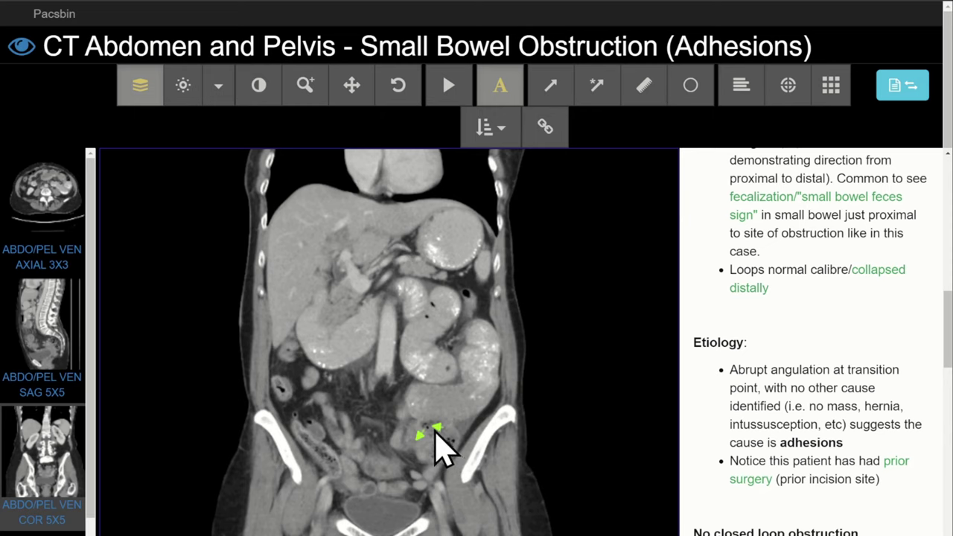
pyautogui.scroll(-2, 440, 450)
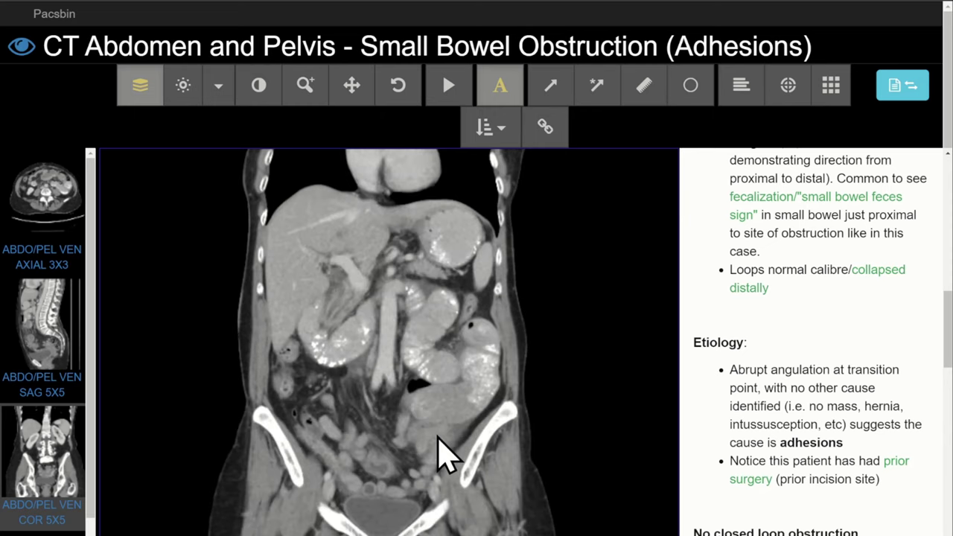
pyautogui.scroll(2, 437, 438)
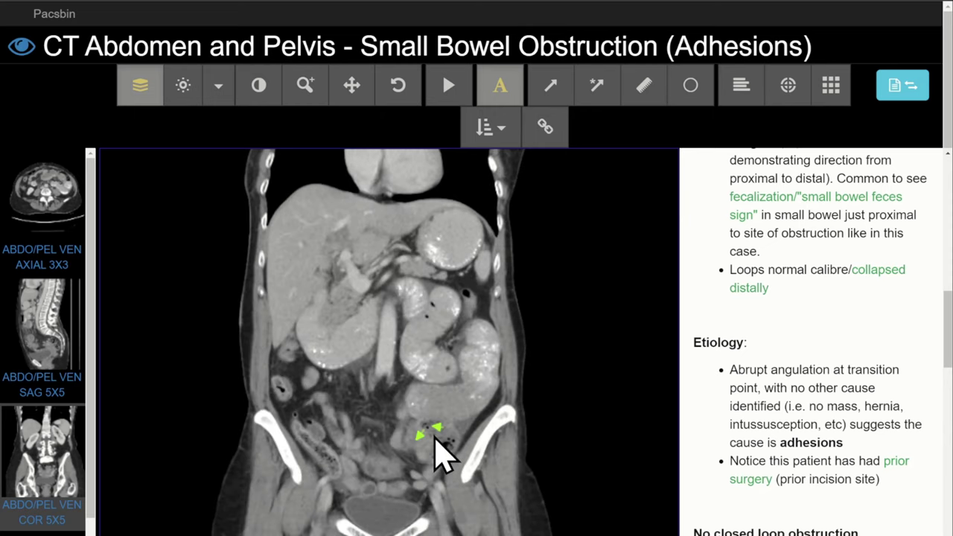
pyautogui.scroll(-3, 439, 453)
# Step: Show the prior incision site on the axial CT, review nearby slices, and scroll to 'No closed loop obstruction'
pyautogui.click(899, 465)
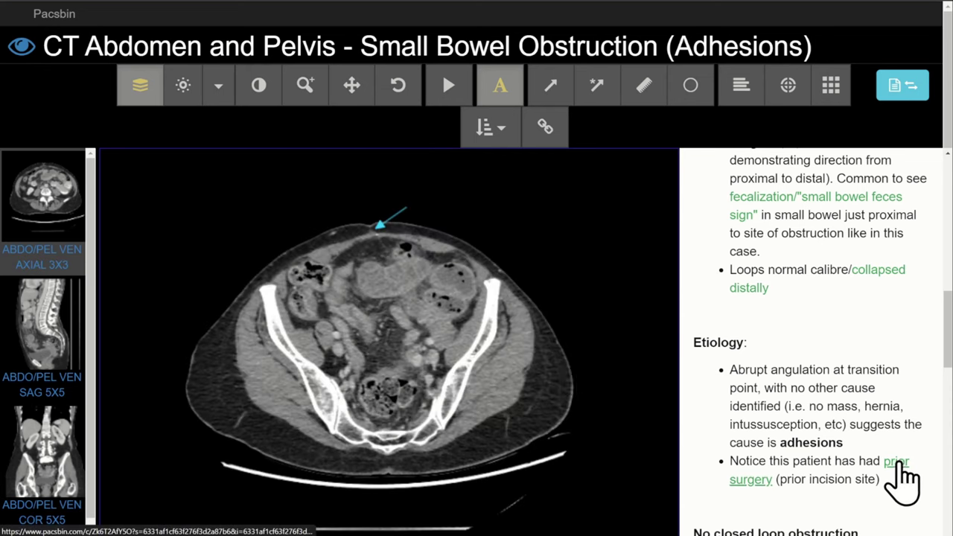
pyautogui.scroll(-10, 376, 256)
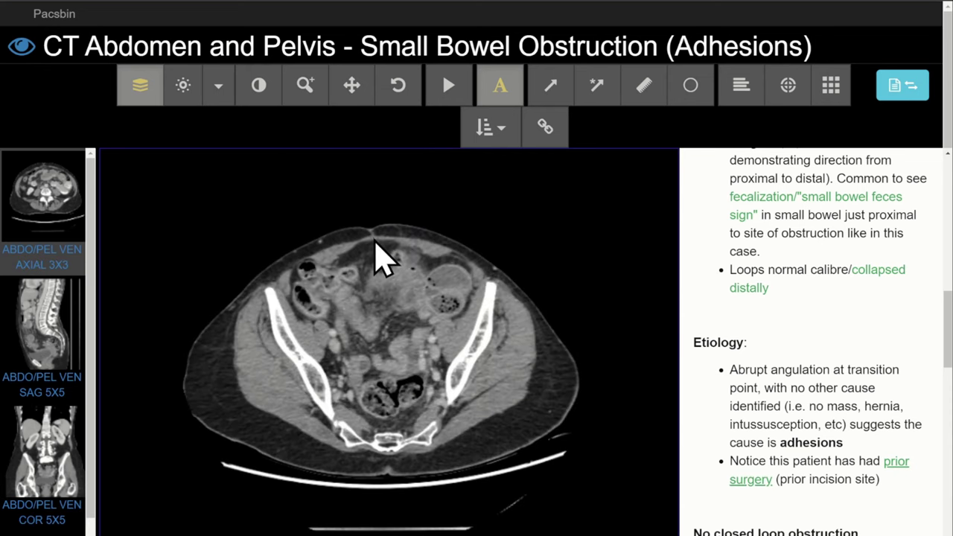
pyautogui.scroll(10, 377, 251)
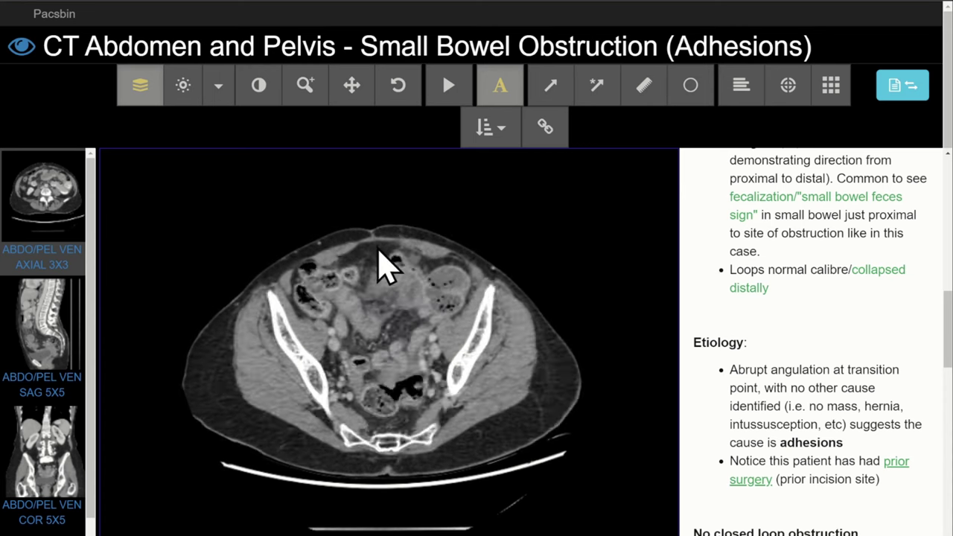
pyautogui.scroll(8, 381, 257)
pyautogui.scroll(2, 378, 259)
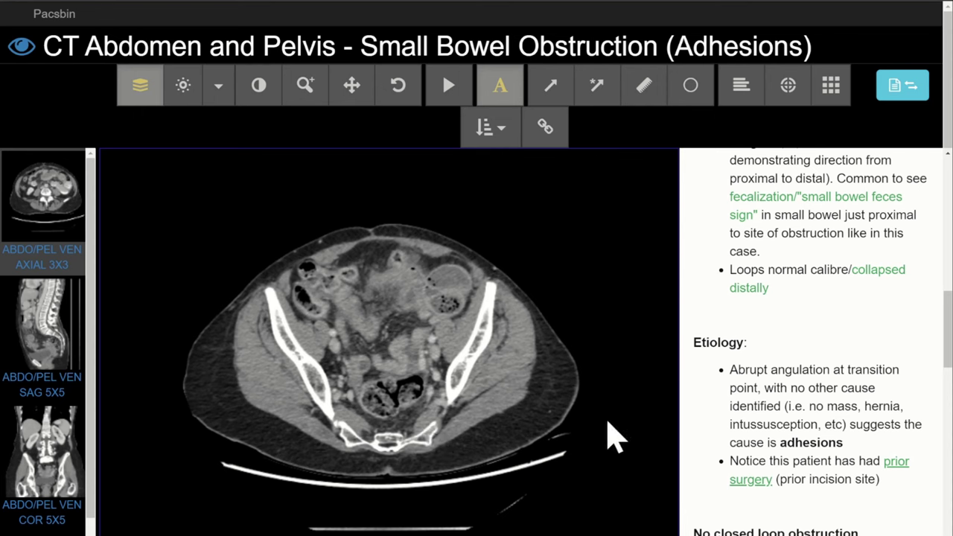
pyautogui.scroll(-4, 809, 316)
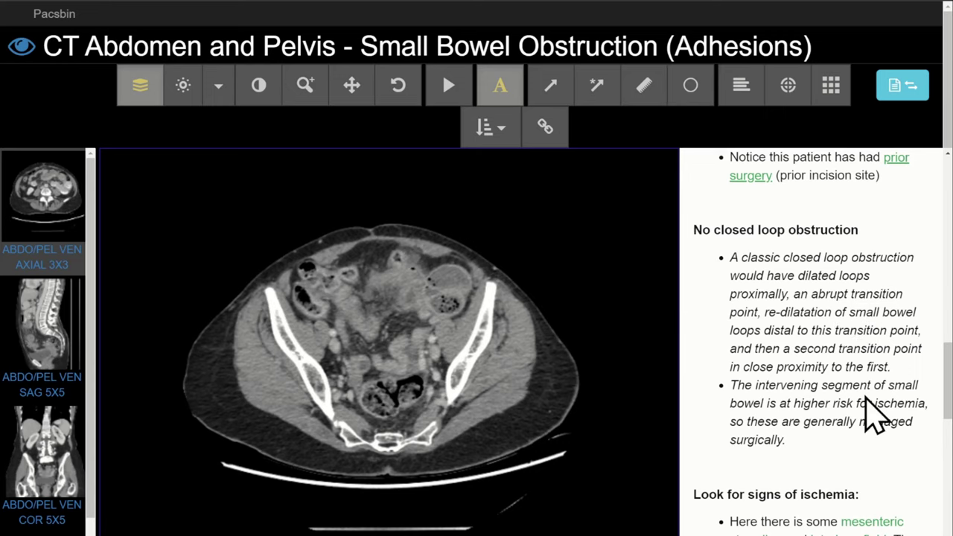
# Step: Show the Mesenteric stranding and Interloop fluid slices, then scroll to Causes of Small Bowel Obstruction
pyautogui.scroll(-3, 877, 352)
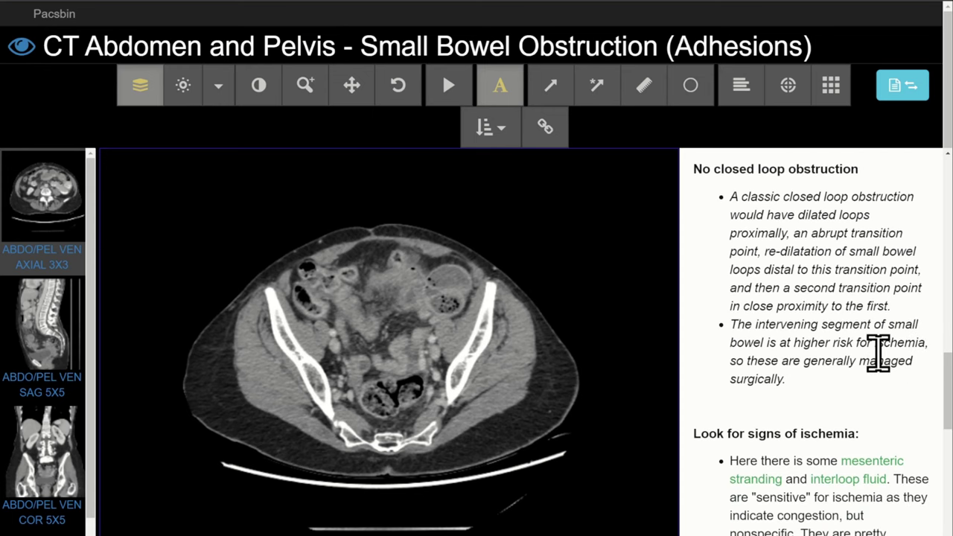
pyautogui.scroll(-2, 881, 366)
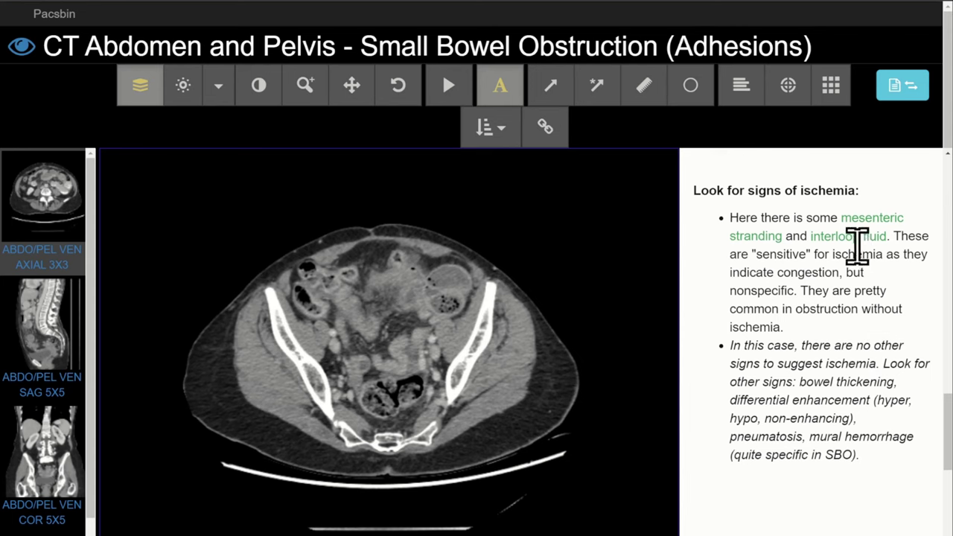
pyautogui.click(863, 219)
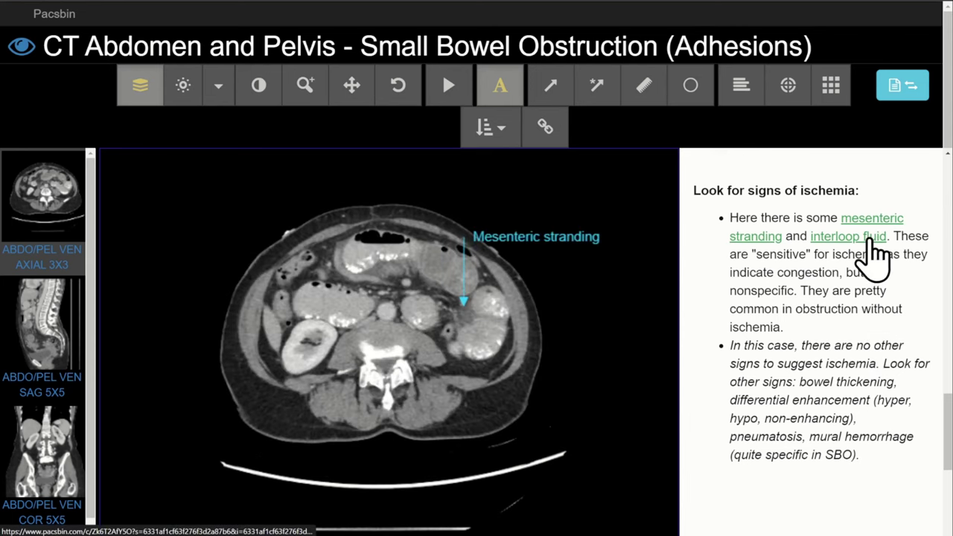
pyautogui.click(868, 238)
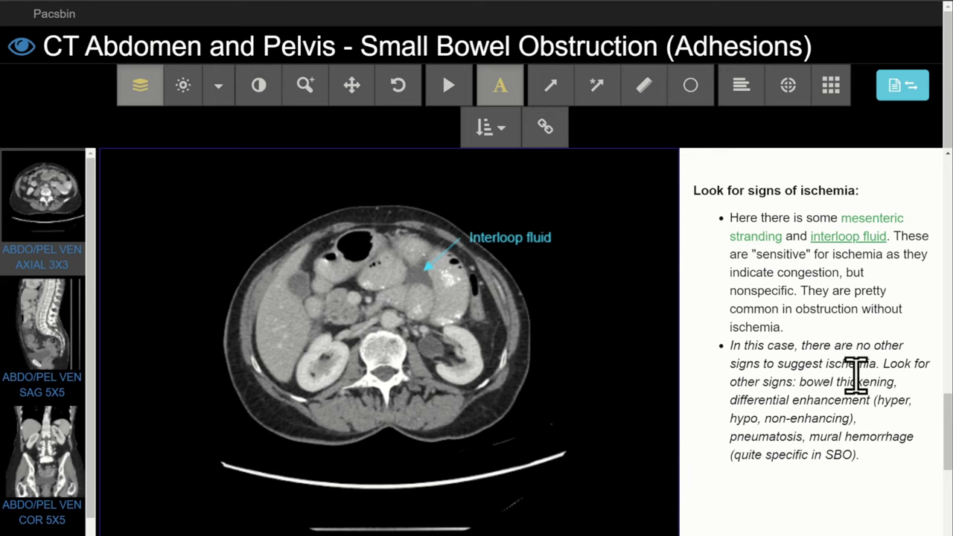
pyautogui.scroll(-1, 856, 375)
pyautogui.scroll(-2, 856, 376)
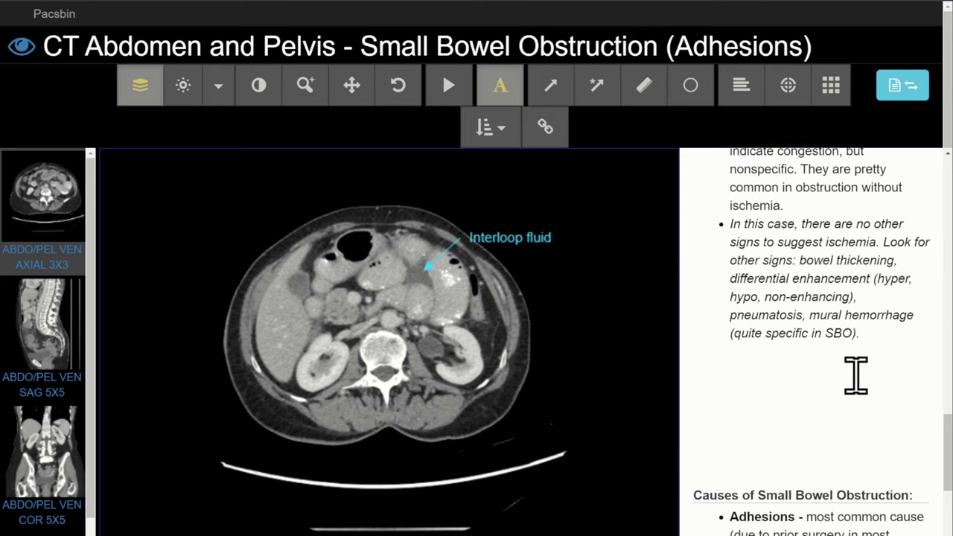
pyautogui.scroll(-3, 858, 379)
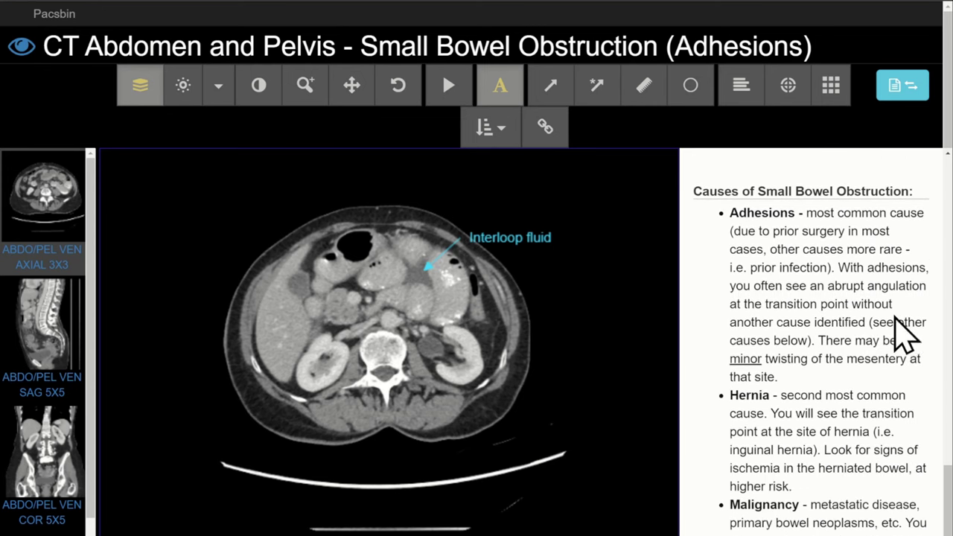
pyautogui.scroll(1, 895, 324)
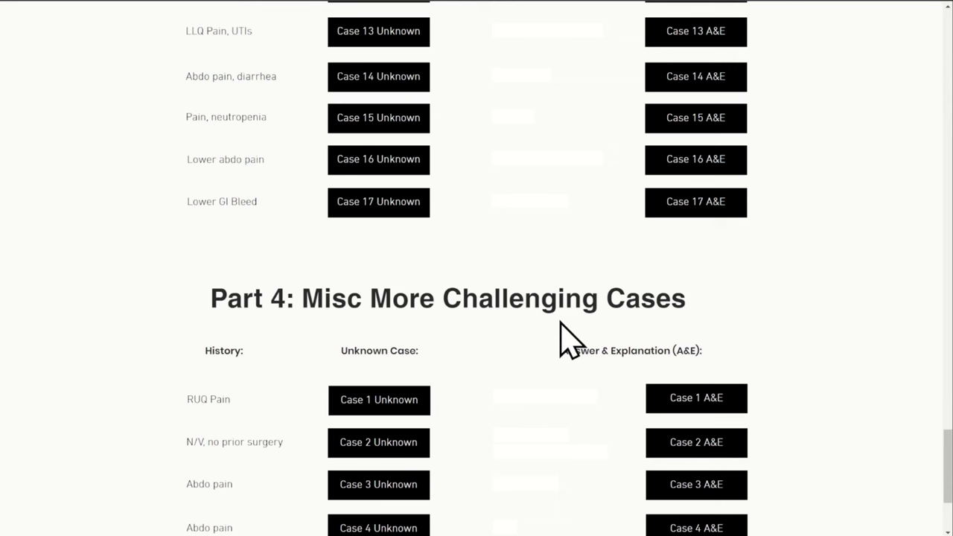
# Step: Open Part 4 Case 2's unknown CT, then its answer: SBO caused by mesodiverticular band
pyautogui.scroll(-1, 510, 339)
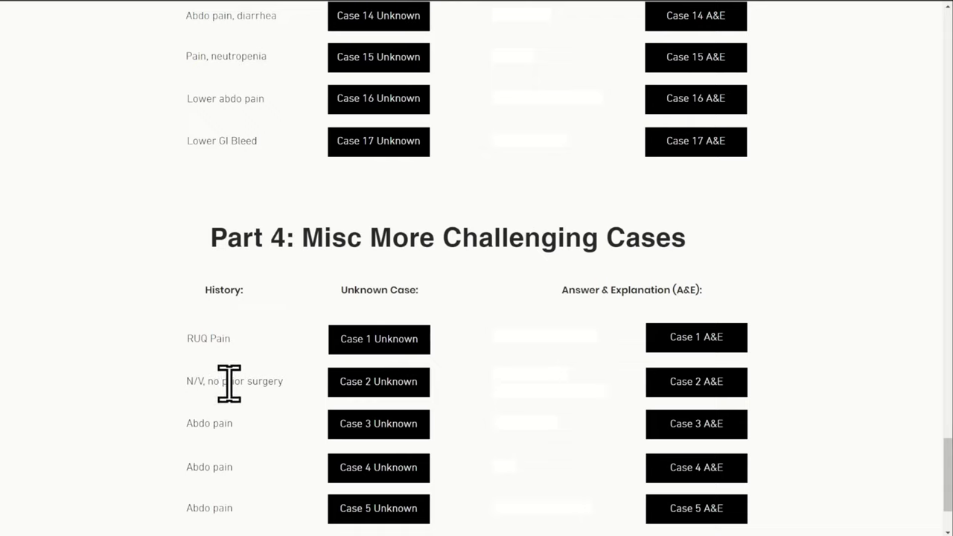
pyautogui.click(393, 382)
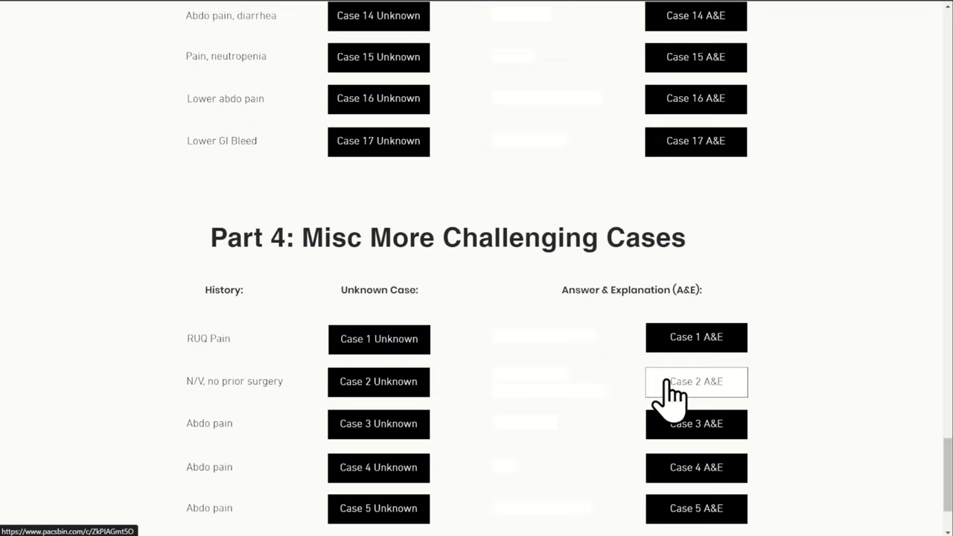
pyautogui.click(719, 399)
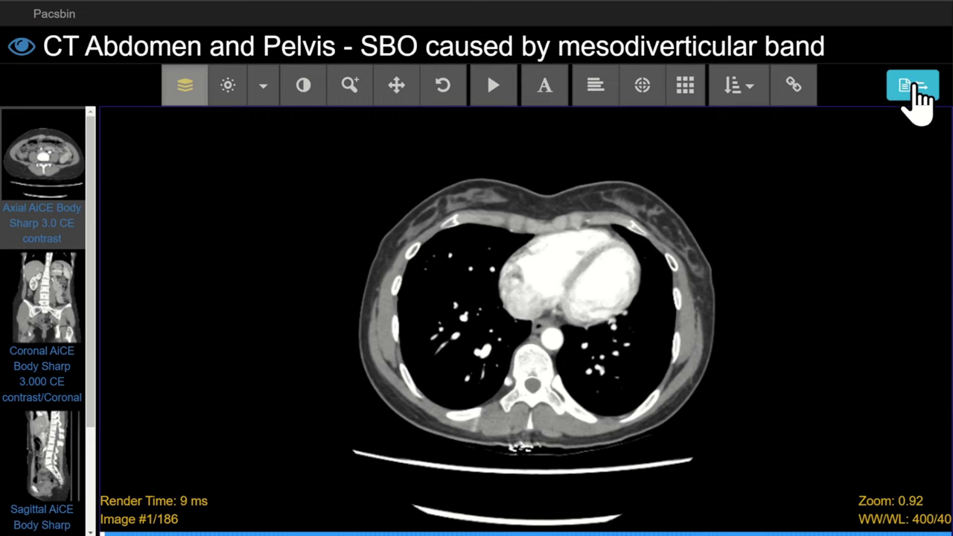
# Step: Show the mesodiverticular band case notes beside the axial CT, paged to kidney-level image 49/186
pyautogui.click(911, 85)
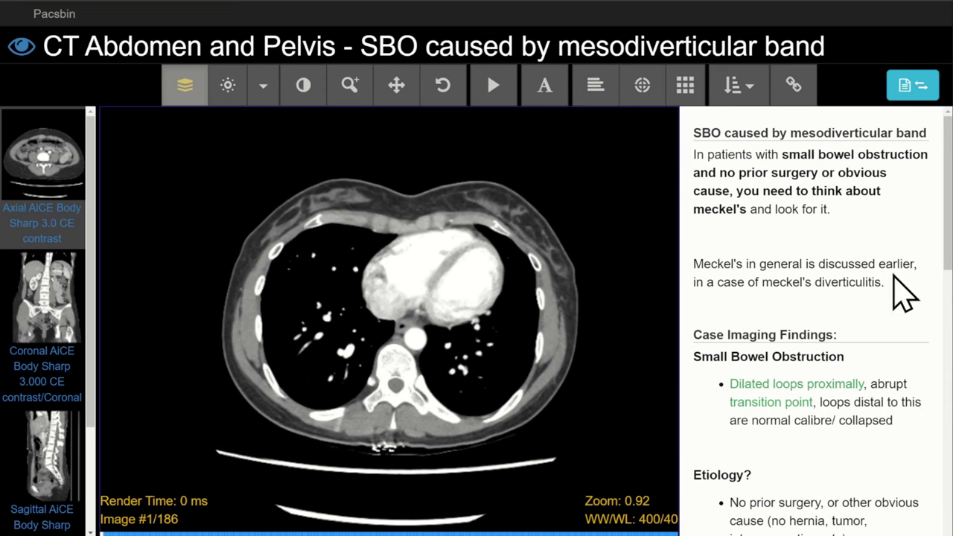
pyautogui.scroll(-12, 542, 312)
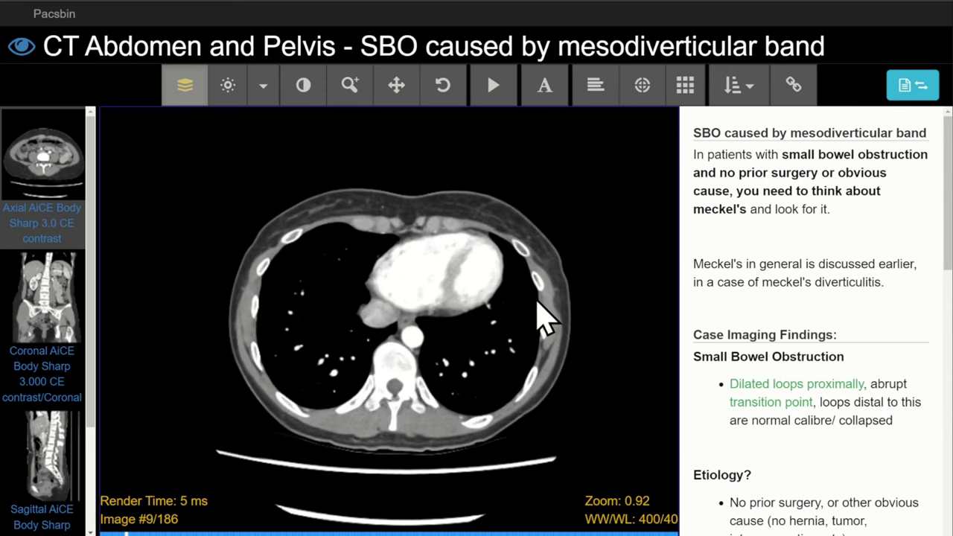
pyautogui.scroll(-20, 543, 313)
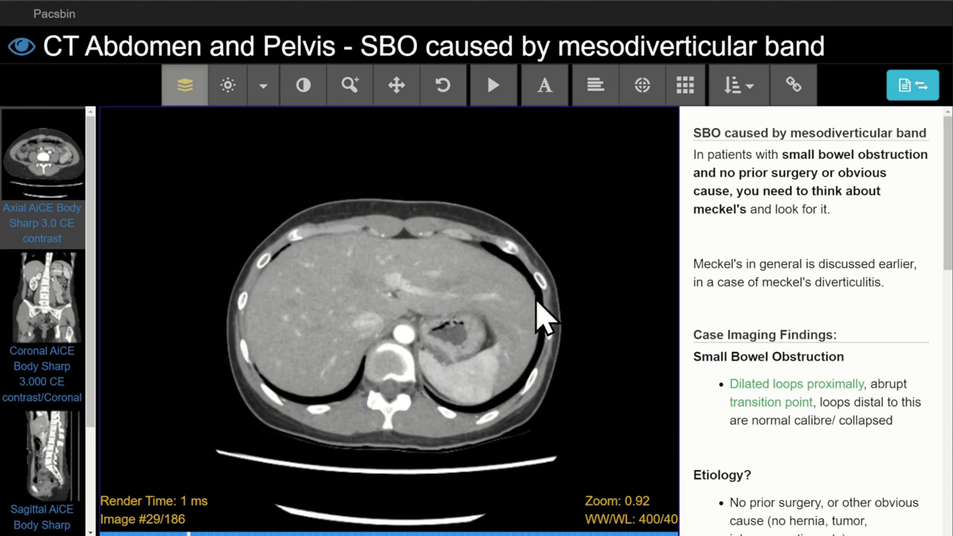
pyautogui.scroll(-13, 542, 316)
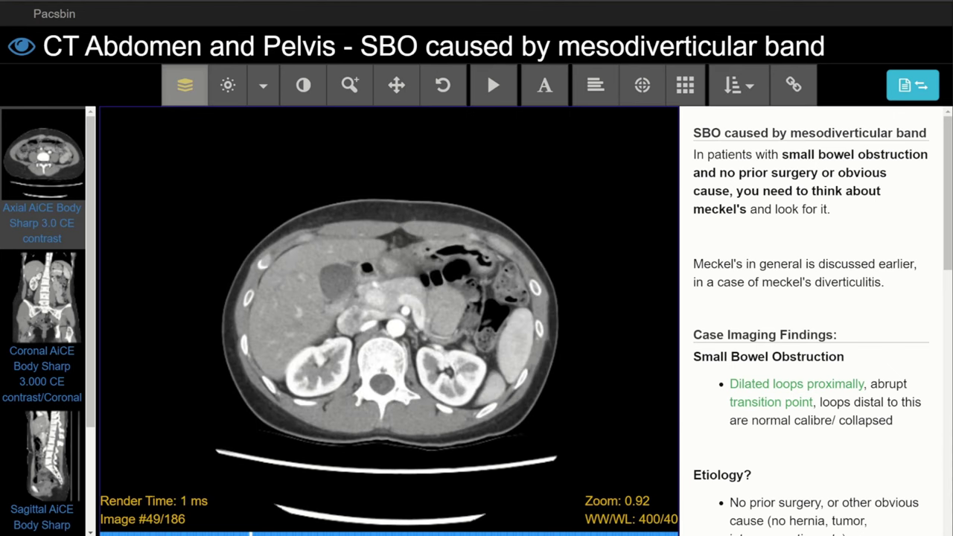
pyautogui.scroll(-2, 823, 313)
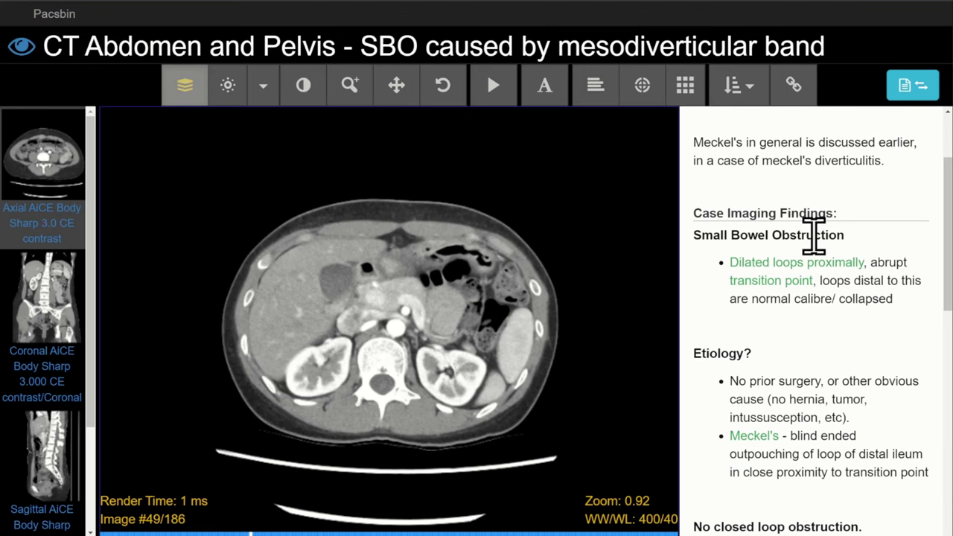
# Step: Jump to the slice with the 33.27 mm dilated proximal loop measurement
pyautogui.click(819, 268)
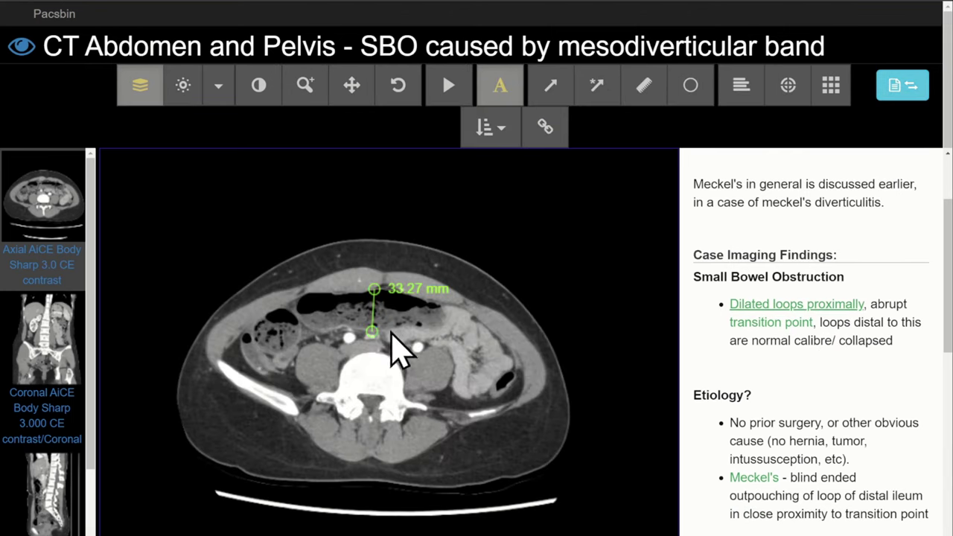
pyautogui.scroll(-2, 413, 337)
pyautogui.scroll(2, 400, 319)
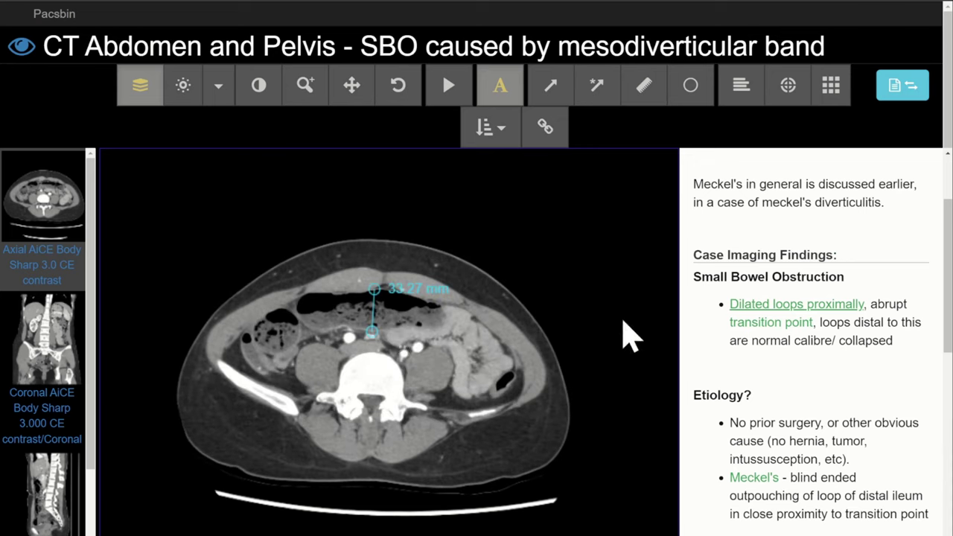
# Step: Jump to the arrow-marked transition point slice and page through neighbouring slices
pyautogui.click(746, 323)
pyautogui.scroll(-2, 415, 362)
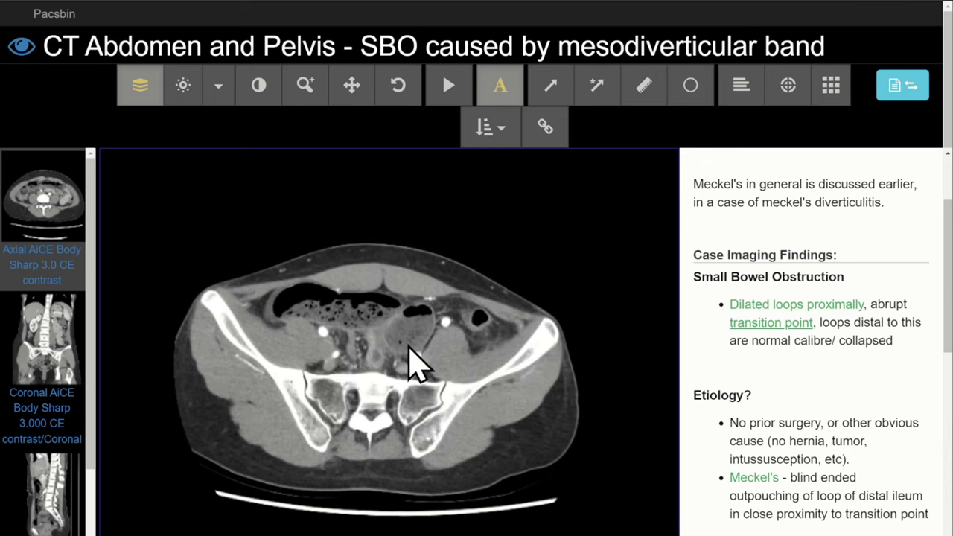
pyautogui.scroll(2, 404, 381)
pyautogui.scroll(-2, 402, 383)
pyautogui.scroll(5, 402, 383)
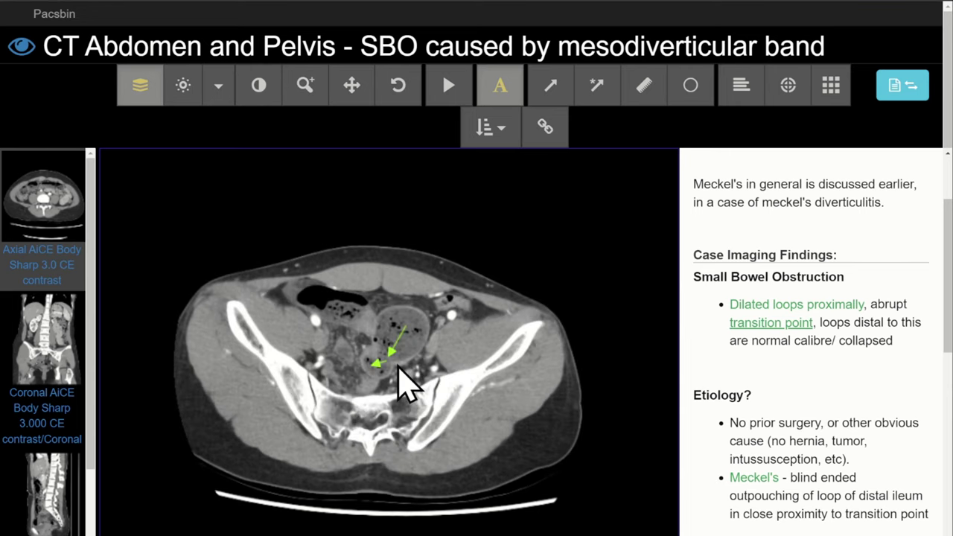
pyautogui.scroll(2, 394, 329)
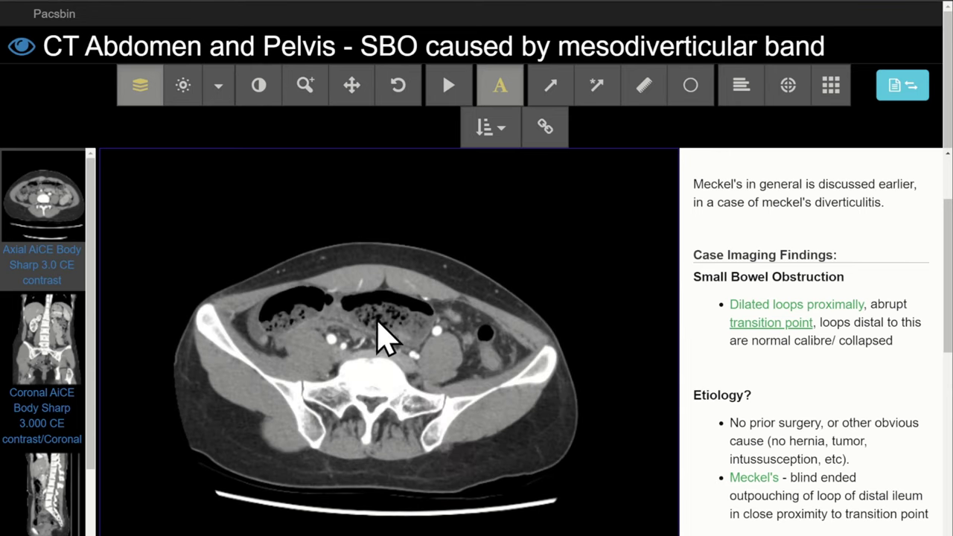
pyautogui.scroll(-4, 365, 309)
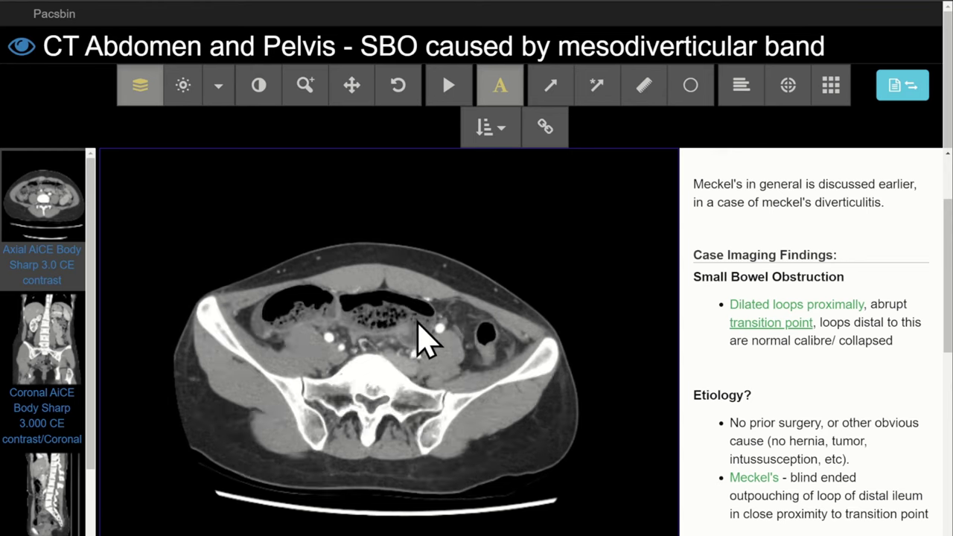
pyautogui.scroll(-4, 417, 335)
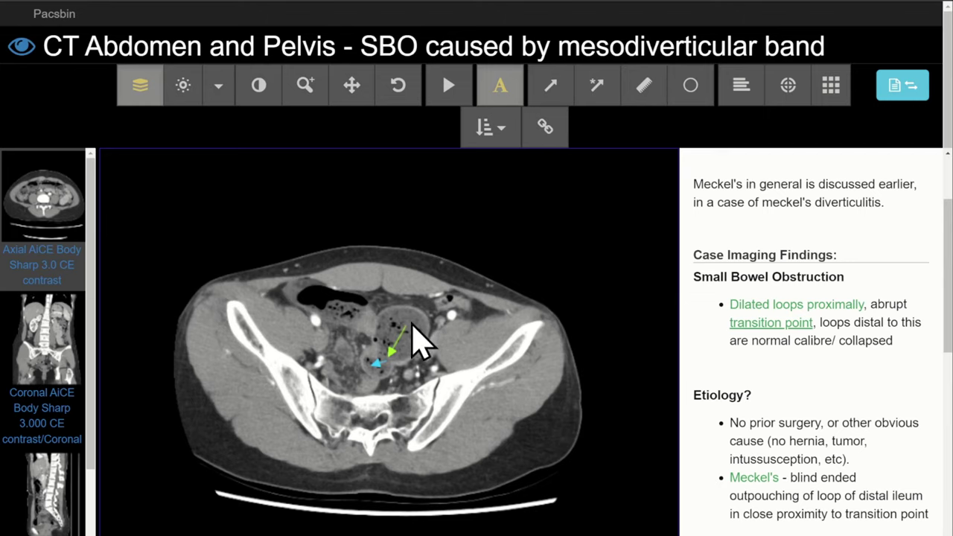
# Step: Review the lower pelvic slices just past the transition point
pyautogui.scroll(4, 386, 383)
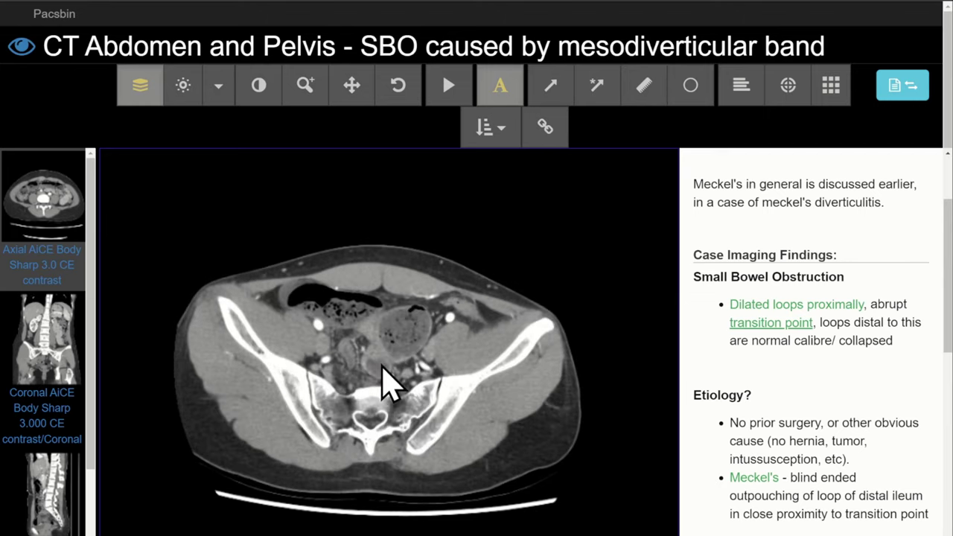
pyautogui.scroll(-2, 384, 382)
pyautogui.scroll(2, 382, 382)
pyautogui.scroll(-3, 385, 385)
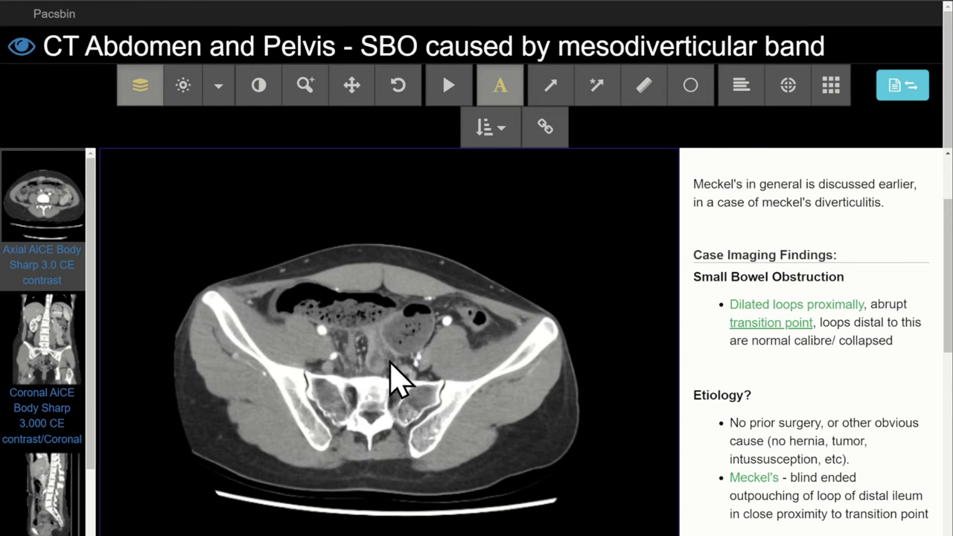
pyautogui.scroll(8, 377, 360)
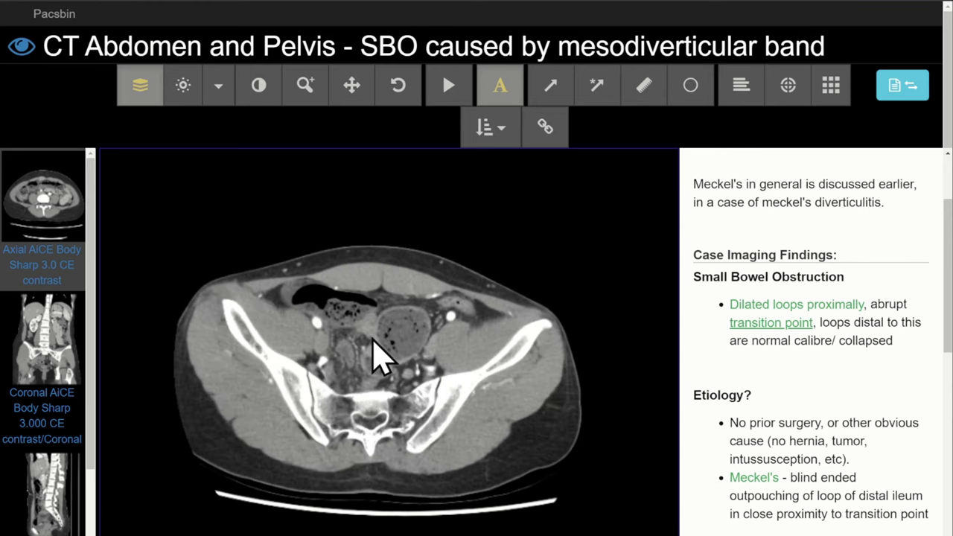
pyautogui.scroll(-8, 376, 346)
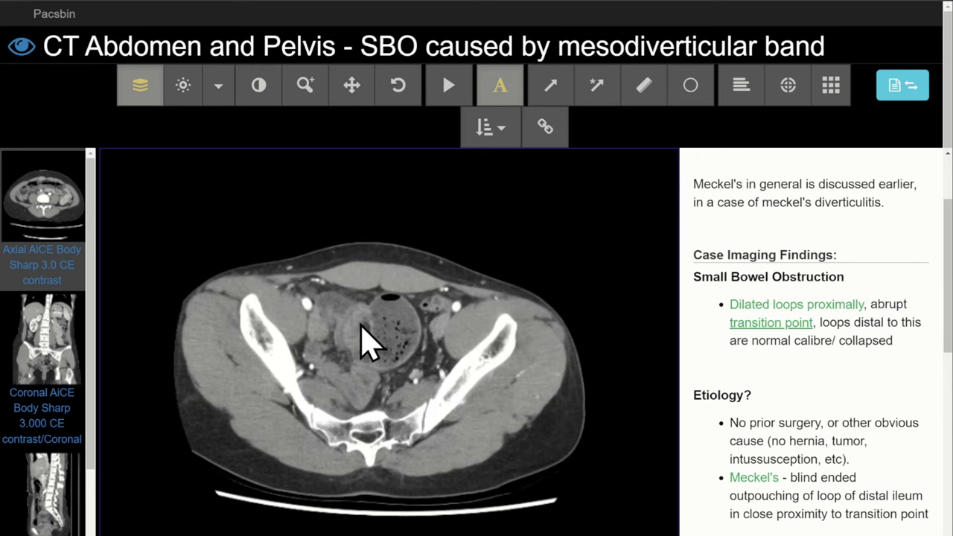
pyautogui.scroll(6, 364, 357)
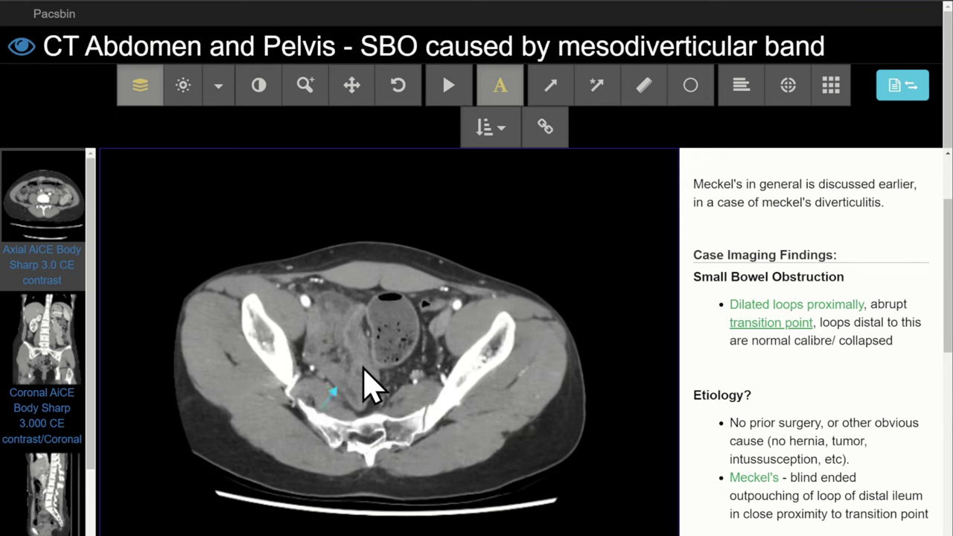
pyautogui.scroll(-5, 346, 356)
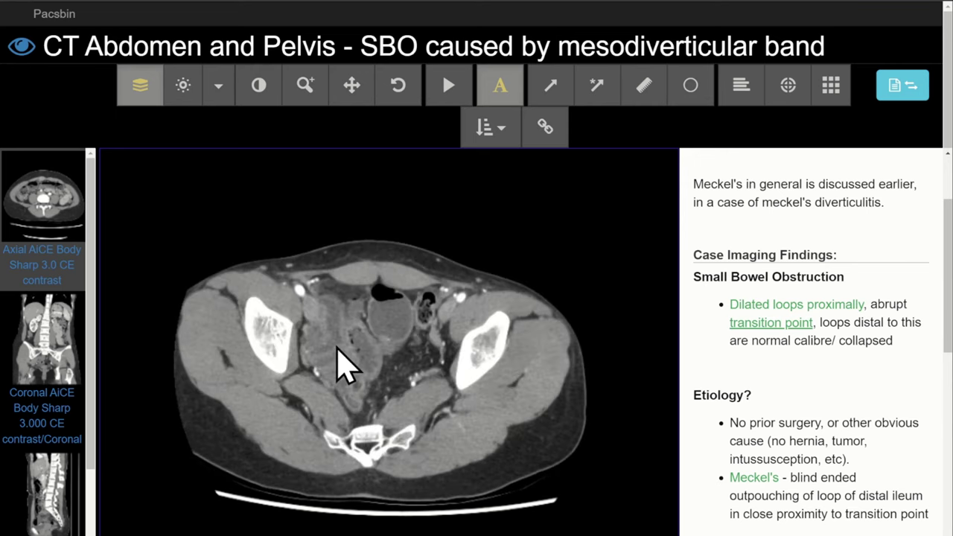
pyautogui.scroll(6, 337, 346)
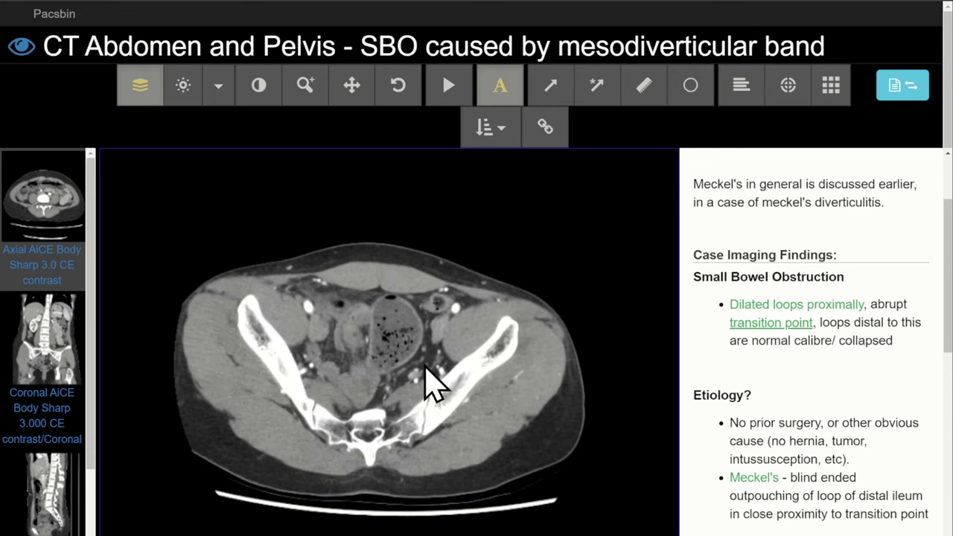
pyautogui.scroll(3, 461, 380)
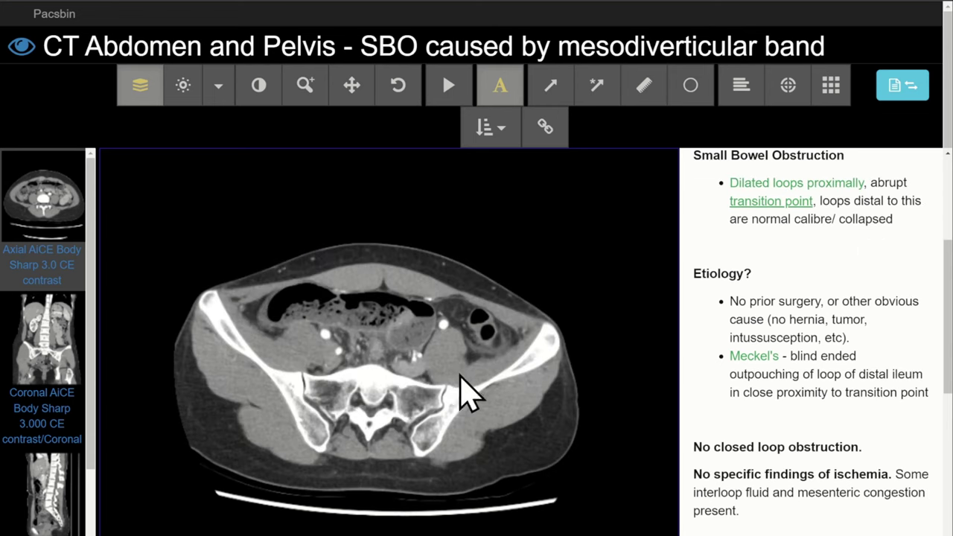
pyautogui.scroll(2, 458, 372)
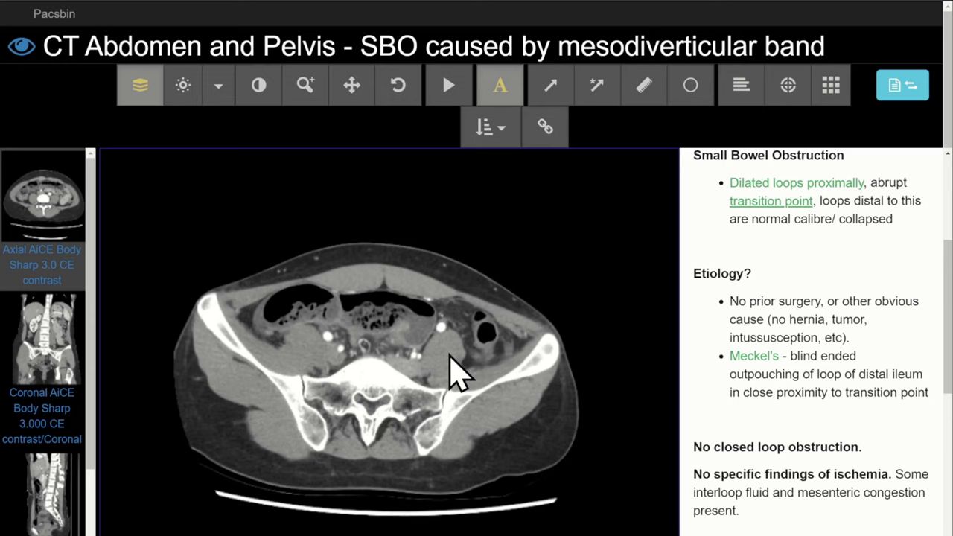
pyautogui.scroll(8, 408, 365)
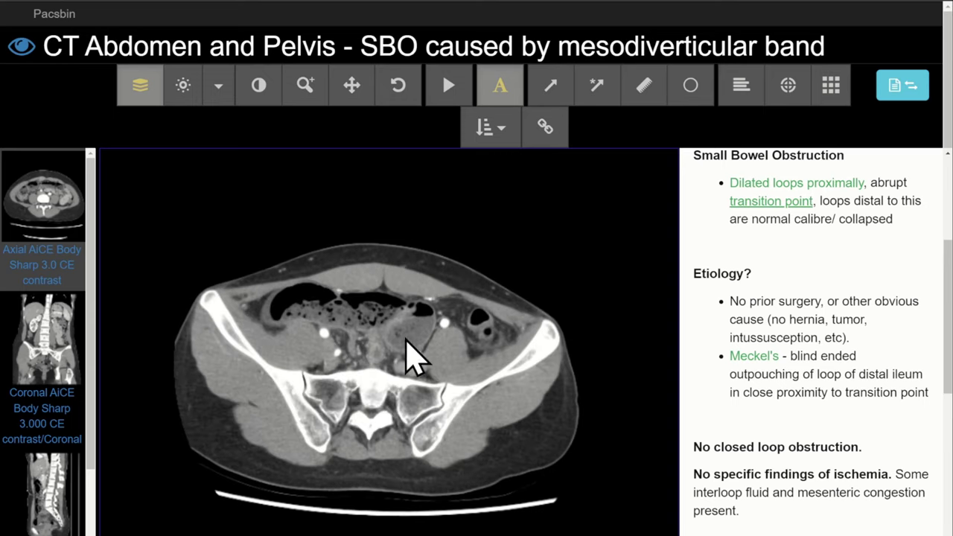
pyautogui.scroll(2, 388, 368)
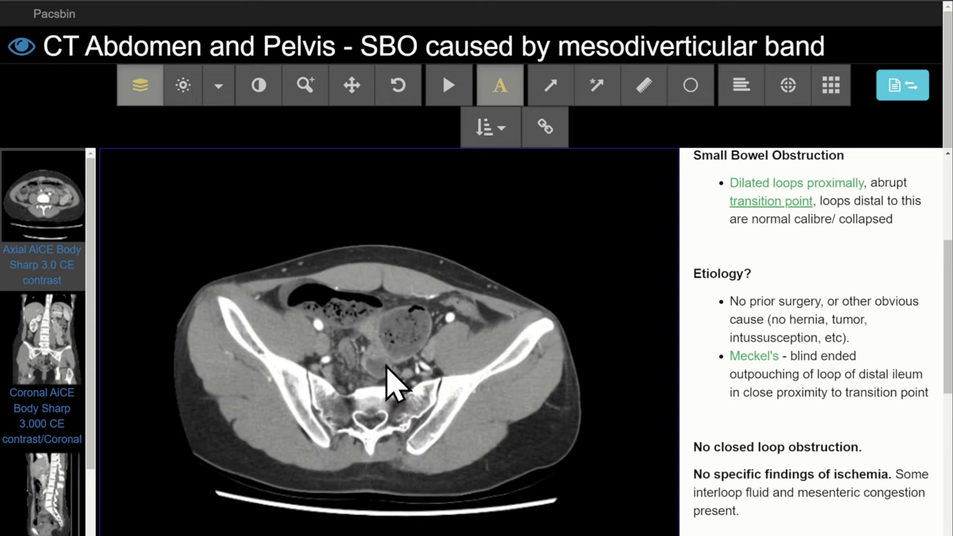
pyautogui.scroll(3, 391, 384)
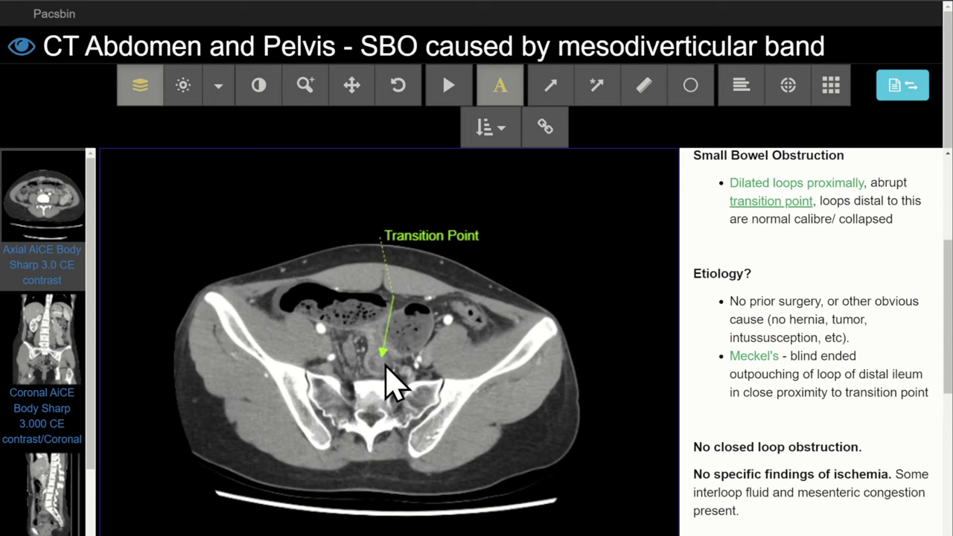
pyautogui.scroll(3, 391, 383)
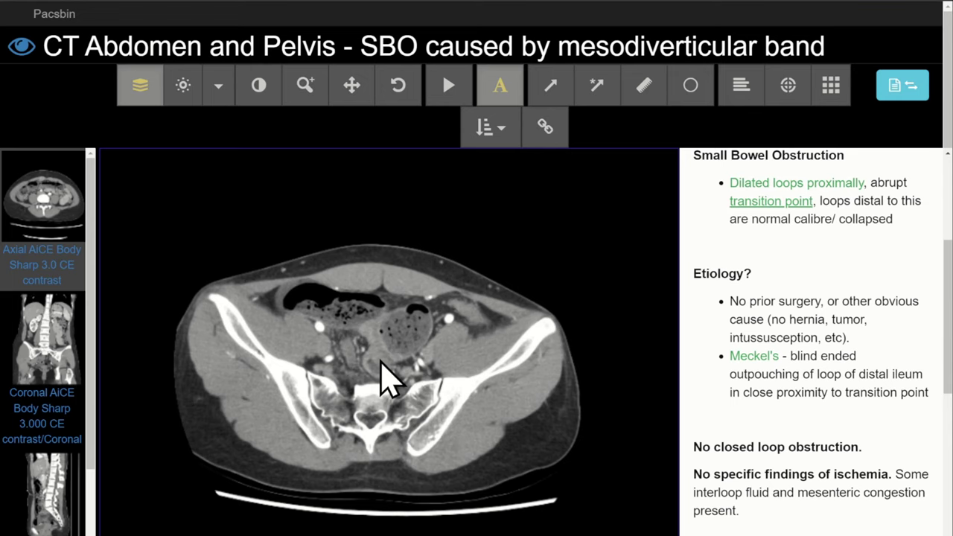
pyautogui.scroll(-3, 383, 365)
pyautogui.scroll(-4, 393, 361)
pyautogui.scroll(1, 380, 364)
pyautogui.scroll(-1, 378, 360)
pyautogui.scroll(1, 376, 357)
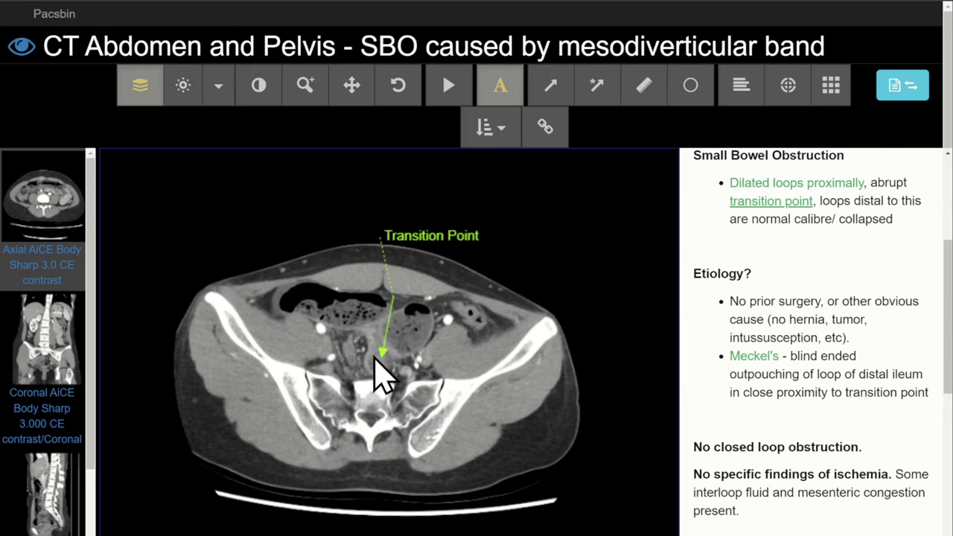
pyautogui.scroll(-1, 383, 372)
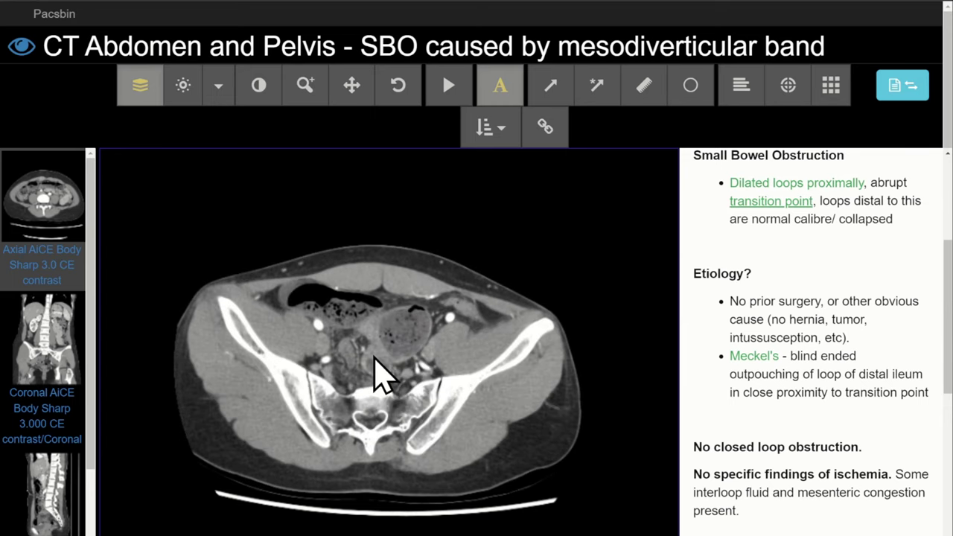
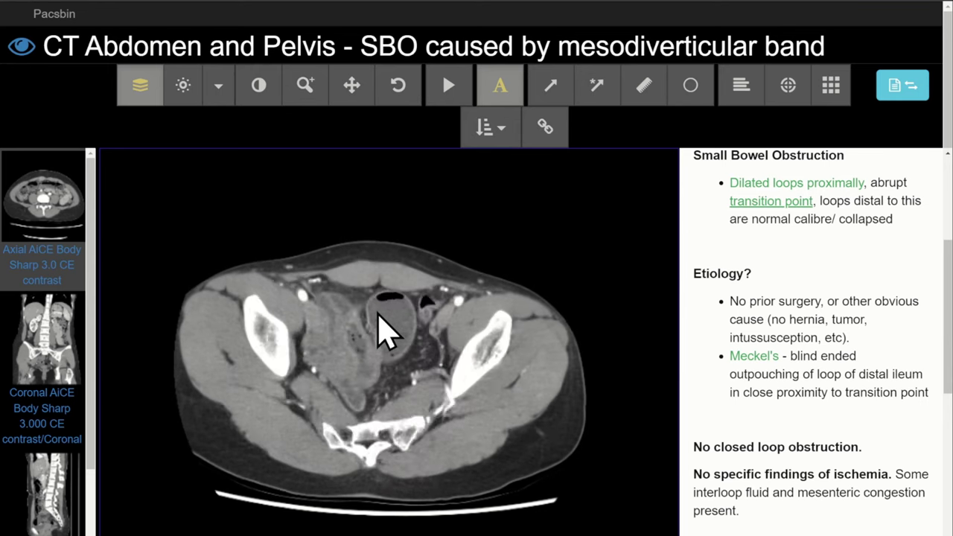
pyautogui.scroll(5, 376, 328)
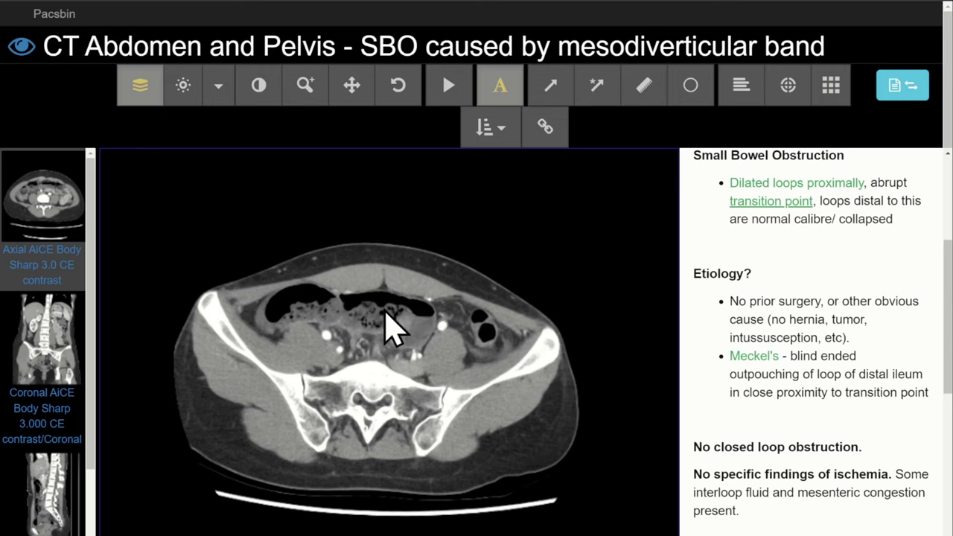
# Step: Page through the axial slices to the pelvic level where an arrow marks the dilated bowel loop
pyautogui.scroll(2, 327, 317)
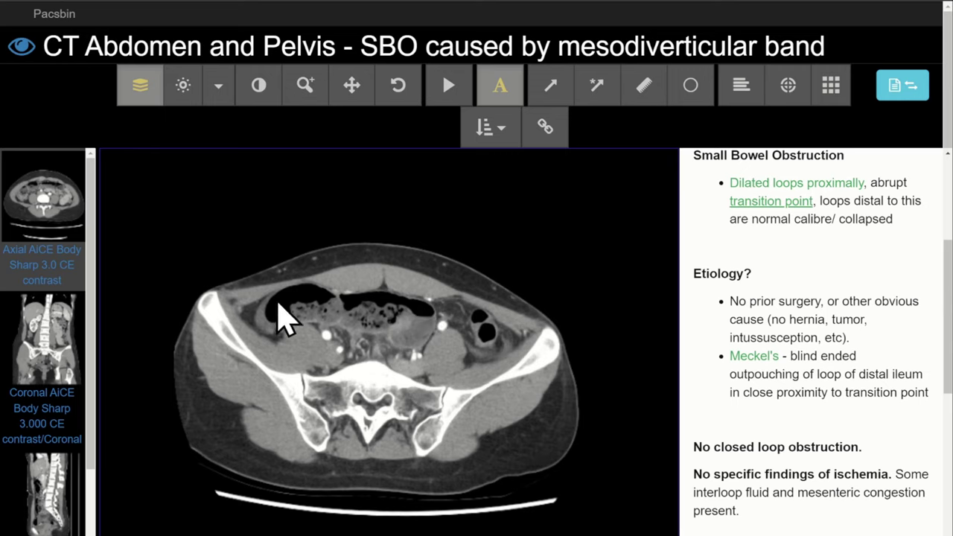
pyautogui.scroll(1, 445, 321)
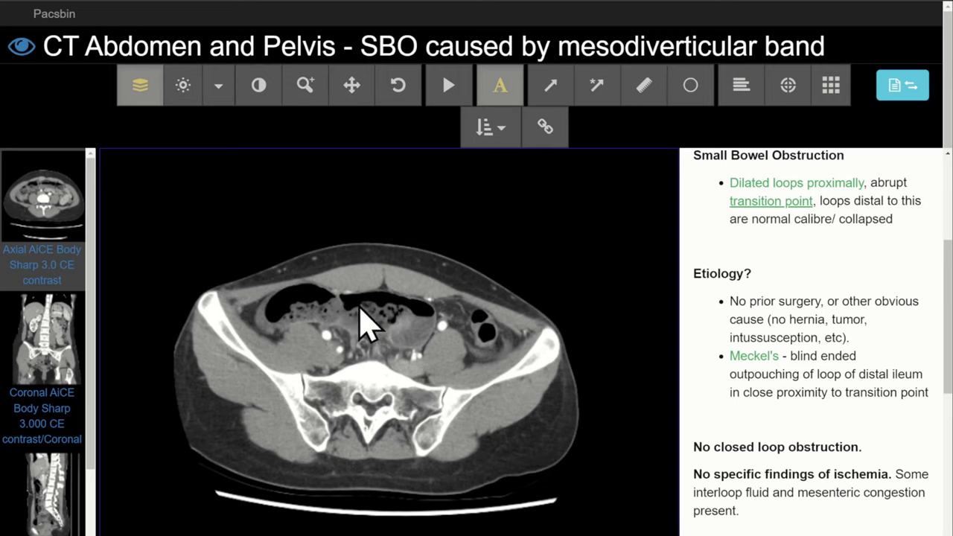
pyautogui.scroll(4, 417, 318)
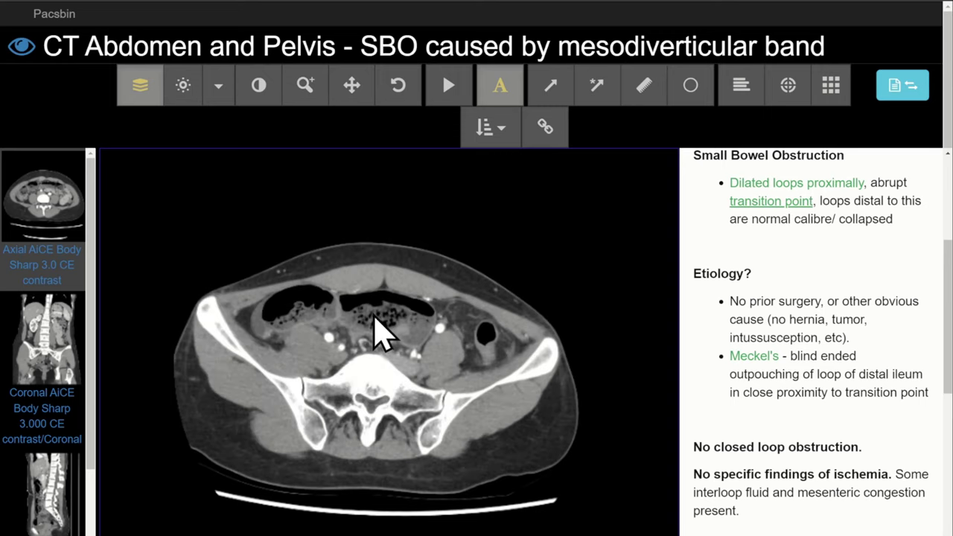
pyautogui.scroll(5, 425, 333)
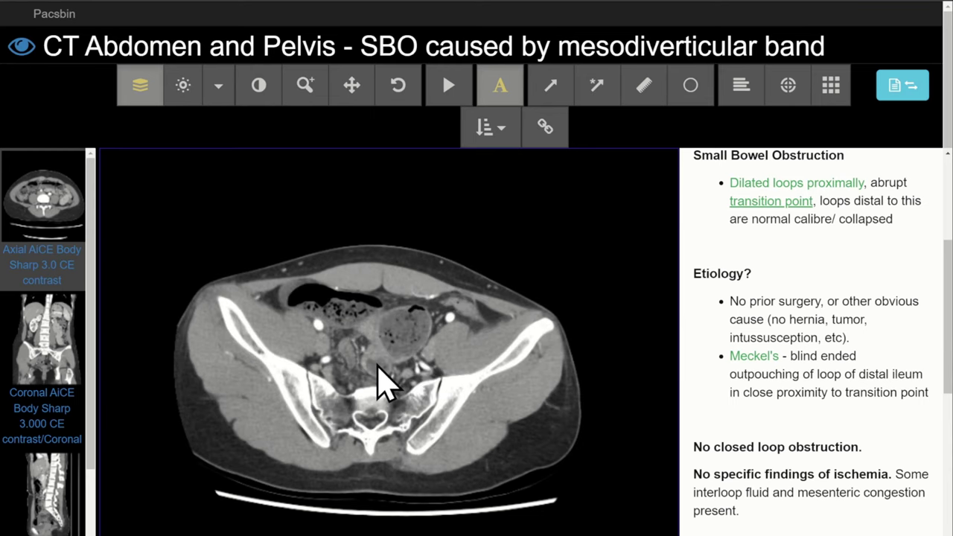
pyautogui.scroll(-5, 377, 366)
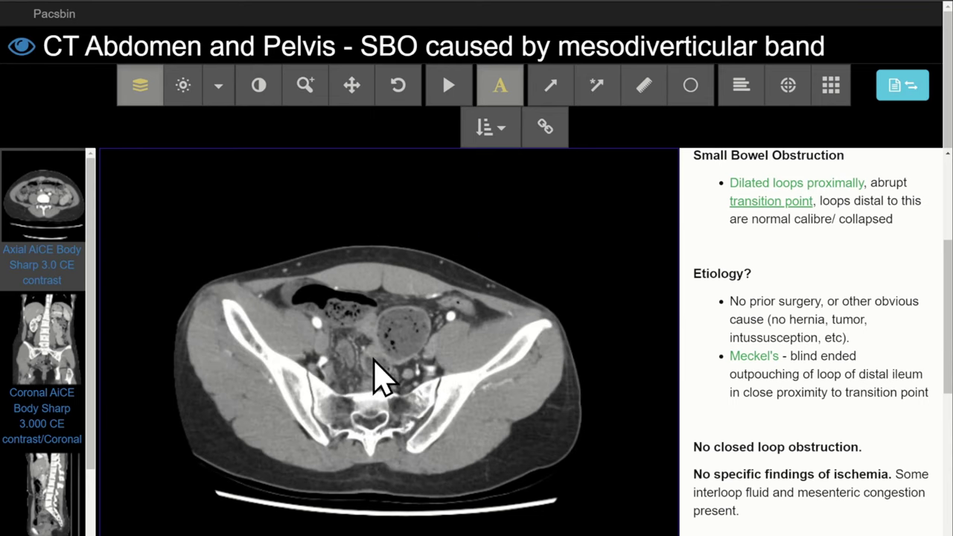
pyautogui.scroll(2, 380, 376)
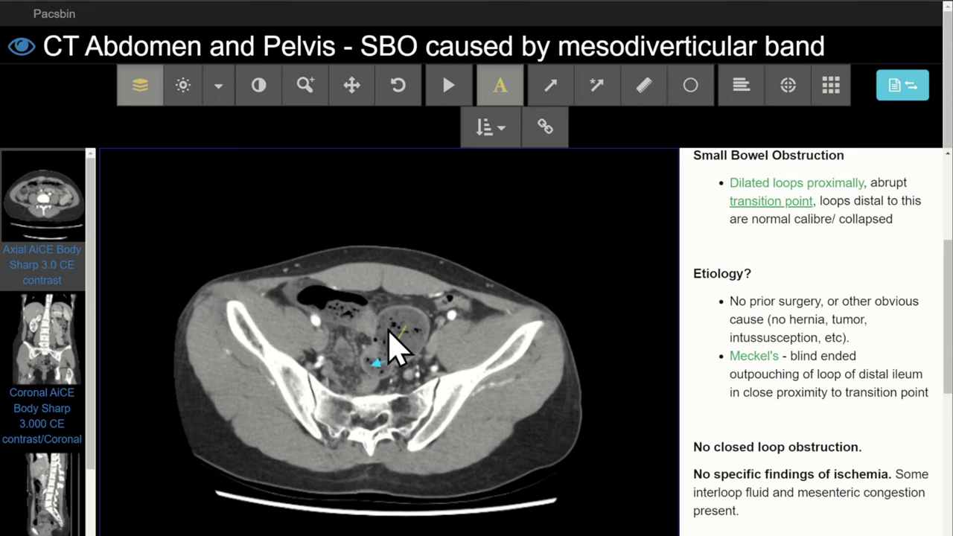
# Step: Page past the Meckel's arrow slices to the axial slice annotated 'Blind ended'
pyautogui.scroll(-3, 389, 331)
pyautogui.scroll(2, 391, 351)
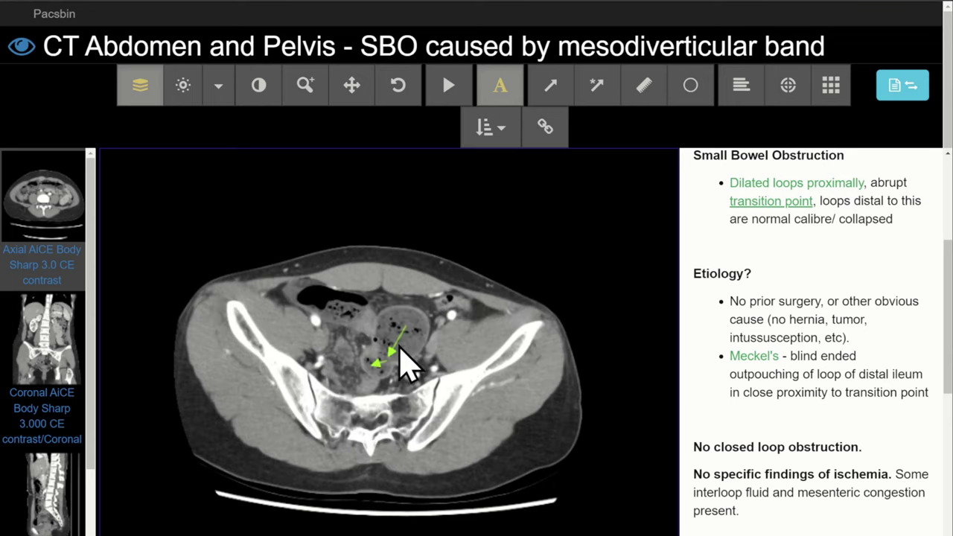
pyautogui.scroll(-2, 376, 379)
pyautogui.scroll(-5, 405, 341)
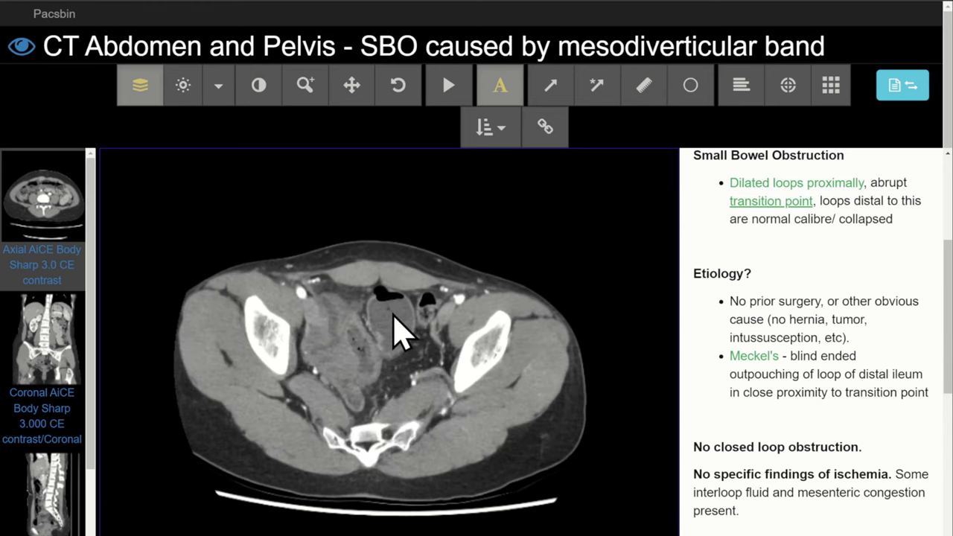
pyautogui.scroll(5, 394, 331)
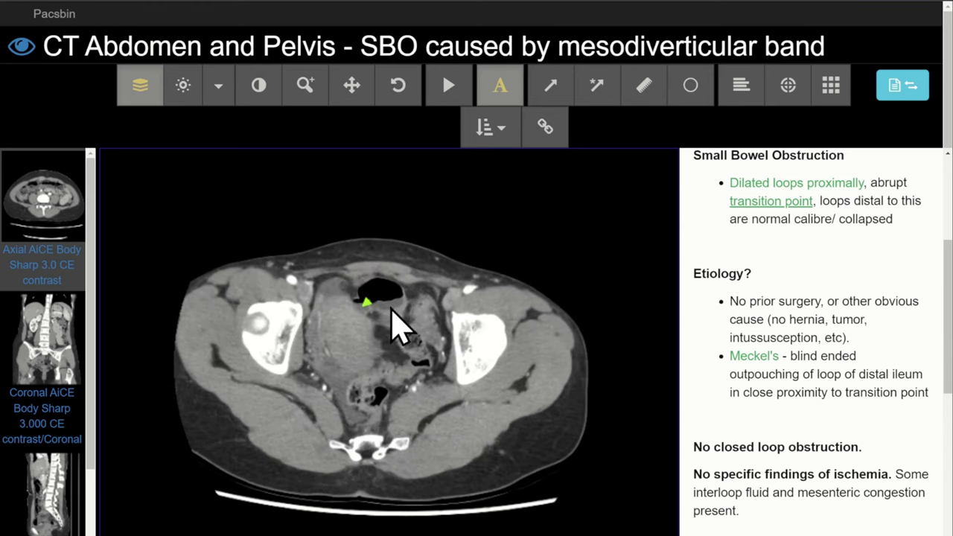
pyautogui.scroll(-3, 400, 328)
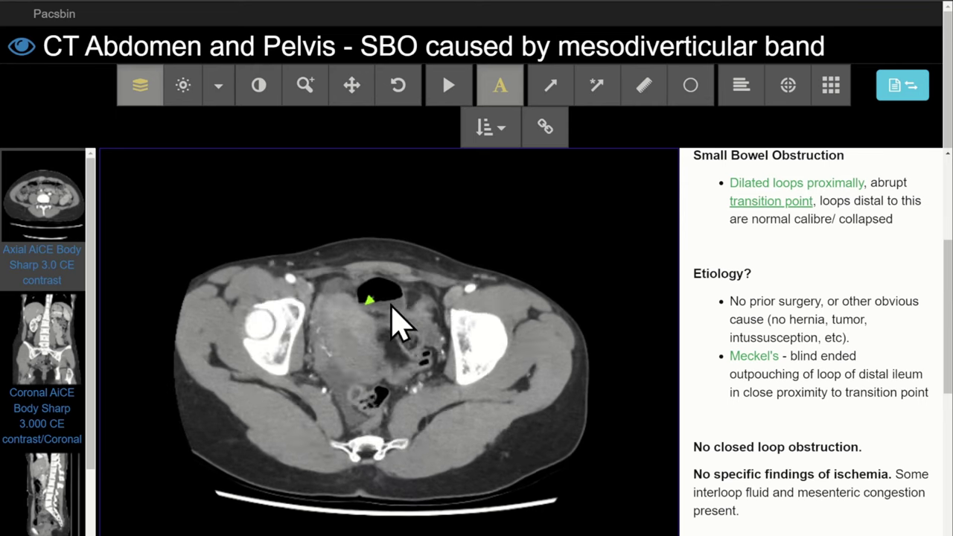
pyautogui.scroll(4, 400, 326)
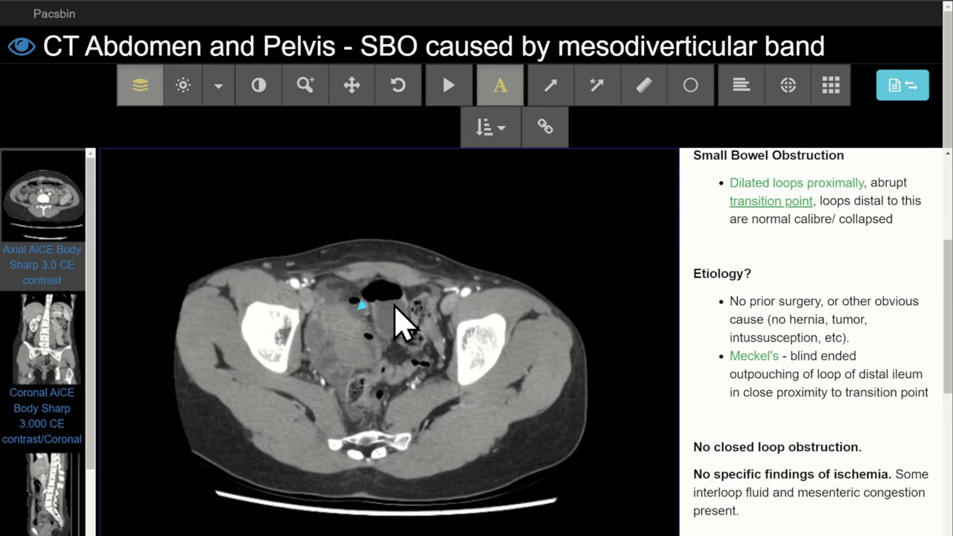
pyautogui.scroll(-2, 399, 326)
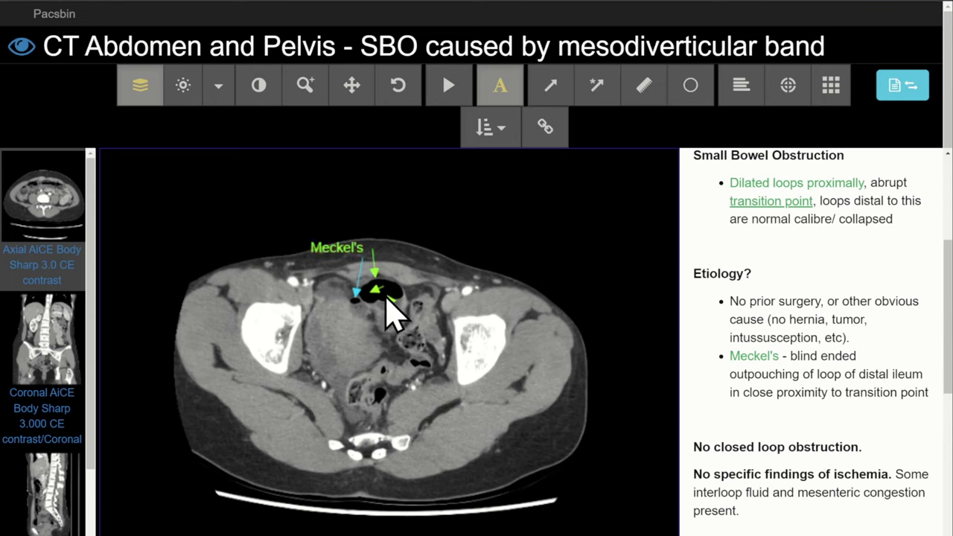
pyautogui.scroll(-3, 385, 315)
pyautogui.scroll(5, 372, 334)
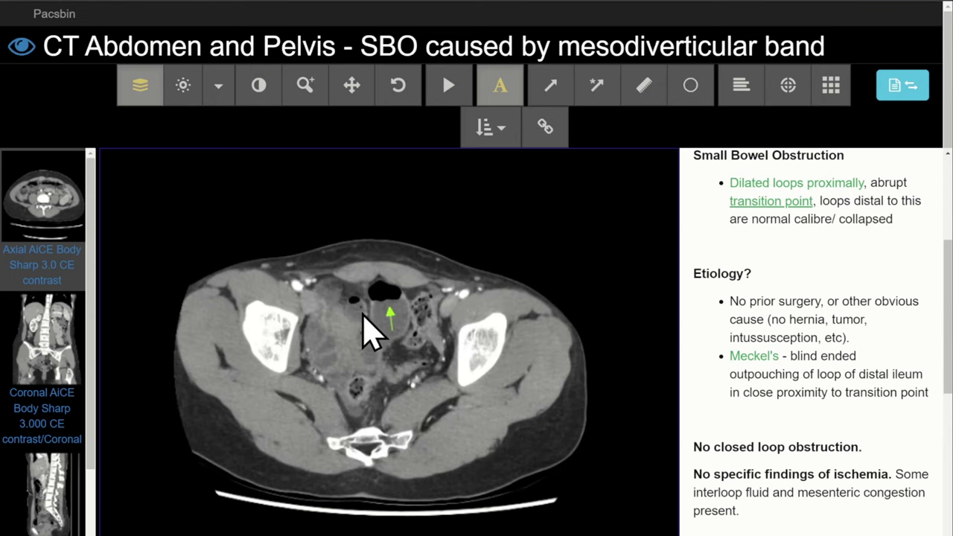
pyautogui.scroll(-2, 368, 333)
pyautogui.scroll(-1, 371, 335)
pyautogui.scroll(2, 361, 336)
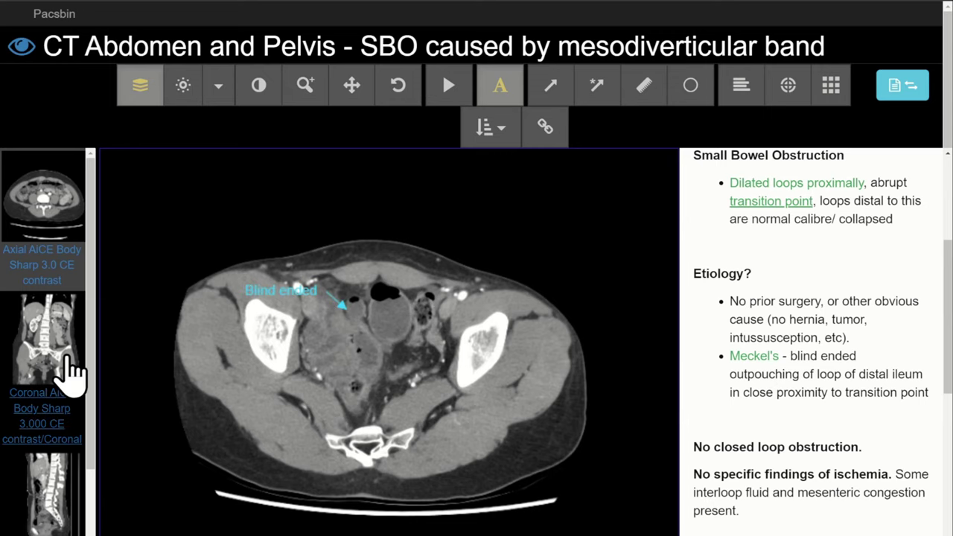
# Step: Review the coronal lower abdomen and pelvis slices, then return to the Axial AiCE Body Sharp series
pyautogui.click(39, 348)
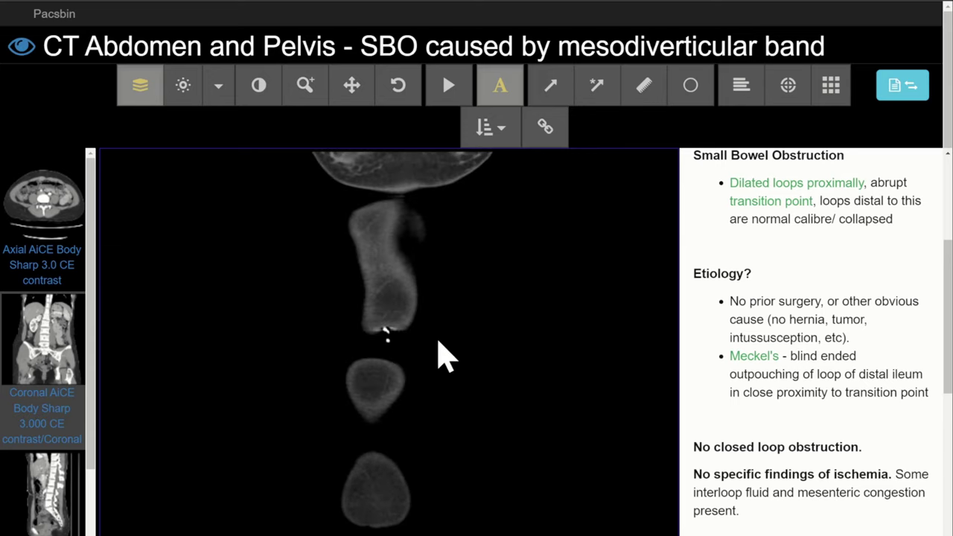
pyautogui.scroll(-10, 441, 365)
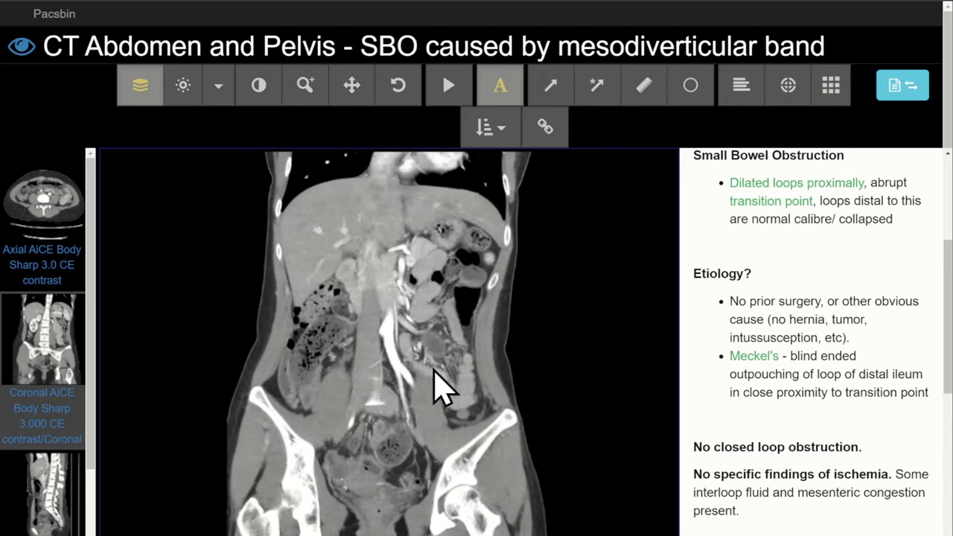
pyautogui.scroll(10, 434, 374)
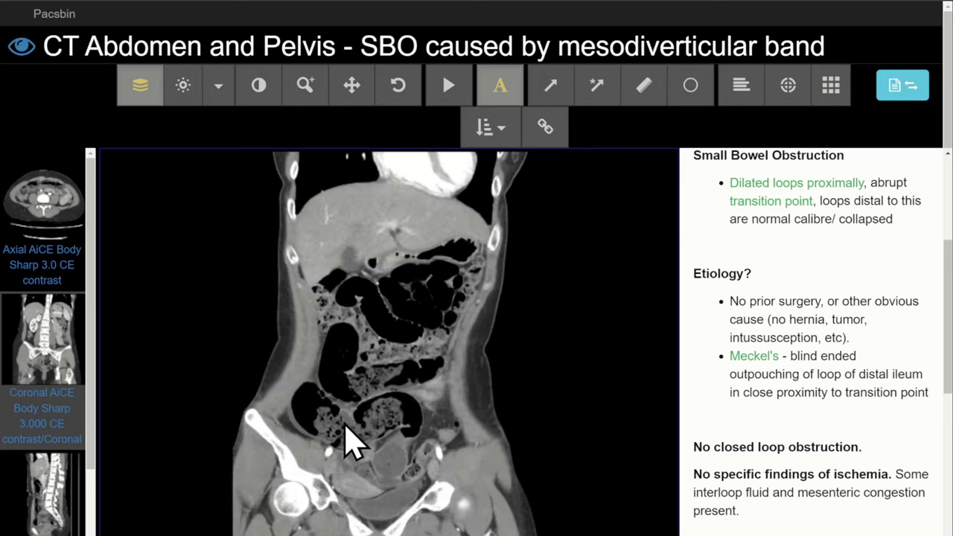
pyautogui.scroll(2, 417, 426)
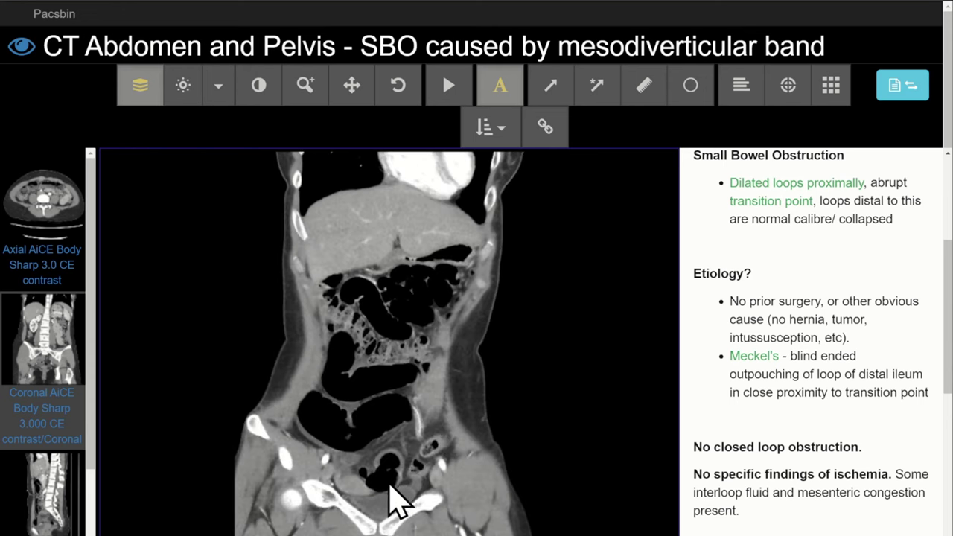
pyautogui.scroll(-4, 364, 480)
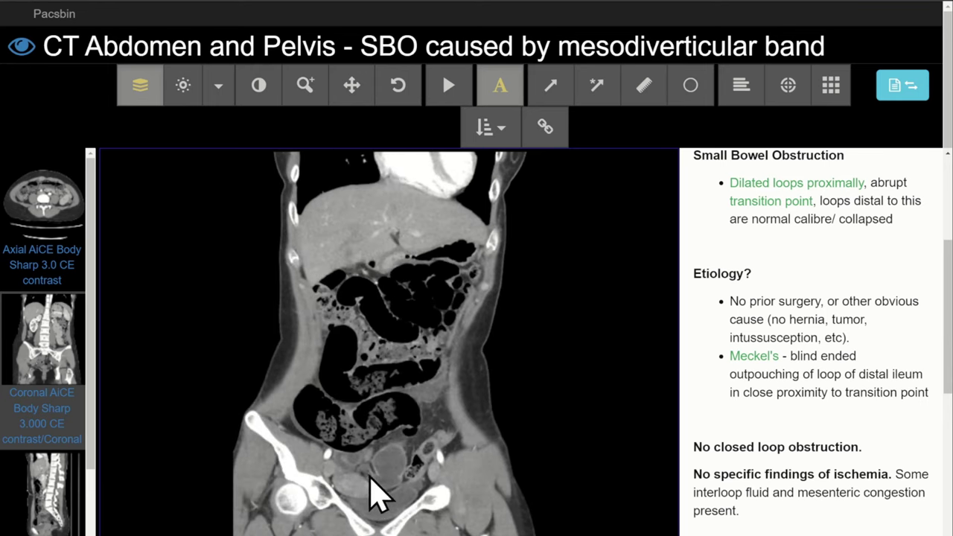
pyautogui.scroll(-5, 378, 494)
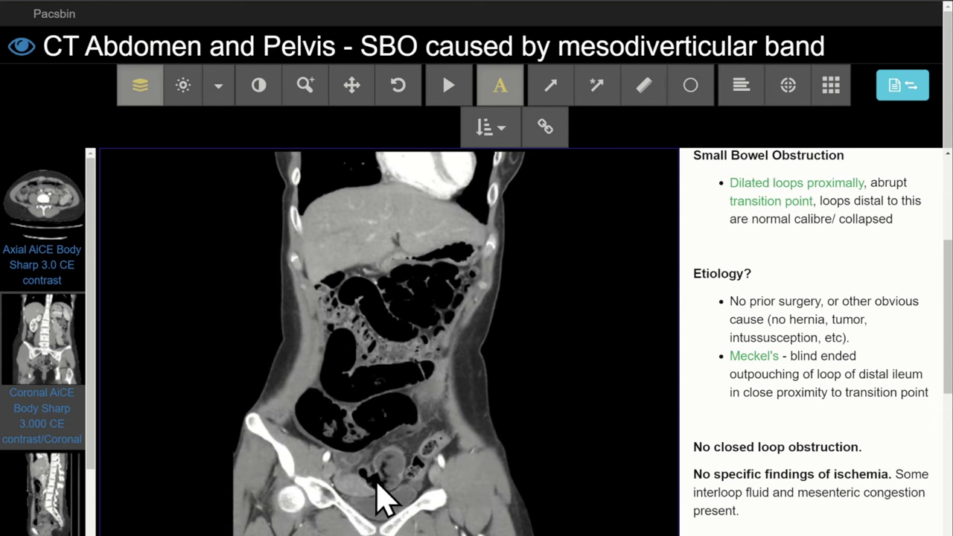
pyautogui.scroll(-4, 377, 484)
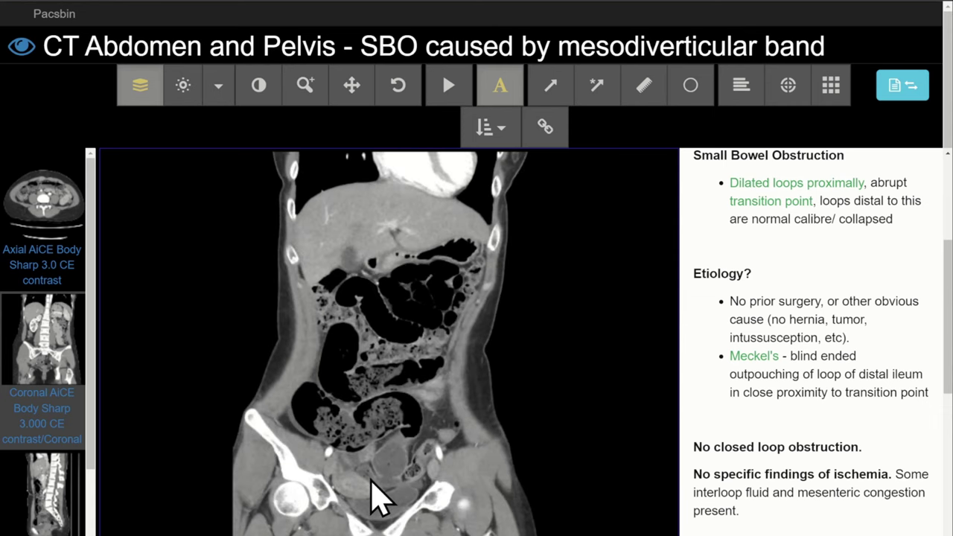
pyautogui.click(46, 216)
# Step: Page up and down through the axial pelvis slices following the dilated fluid-filled loop
pyautogui.scroll(8, 413, 380)
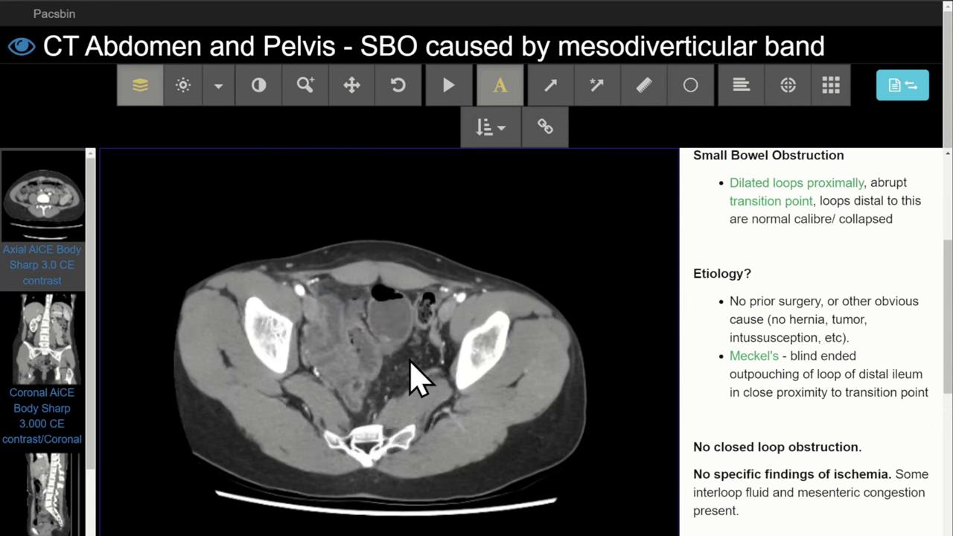
pyautogui.scroll(-6, 419, 384)
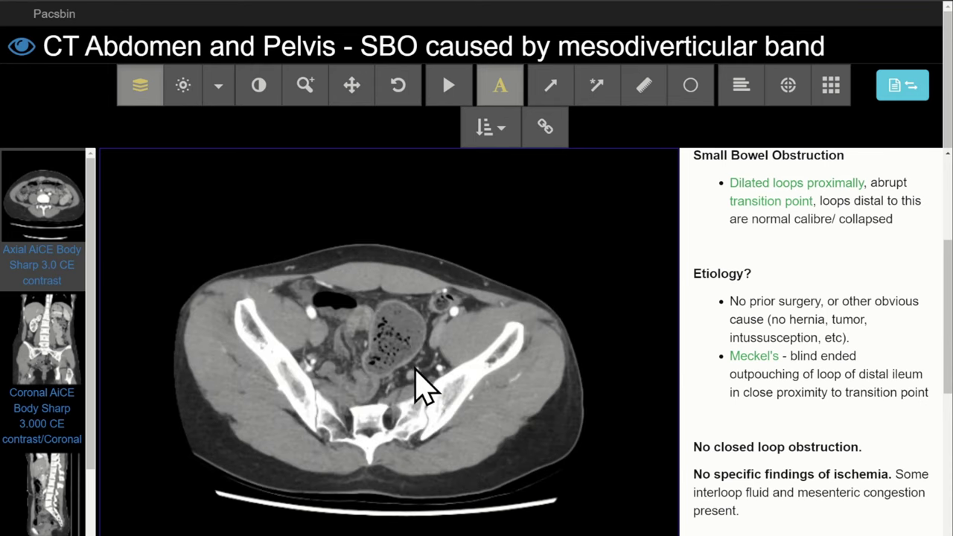
pyautogui.scroll(5, 376, 361)
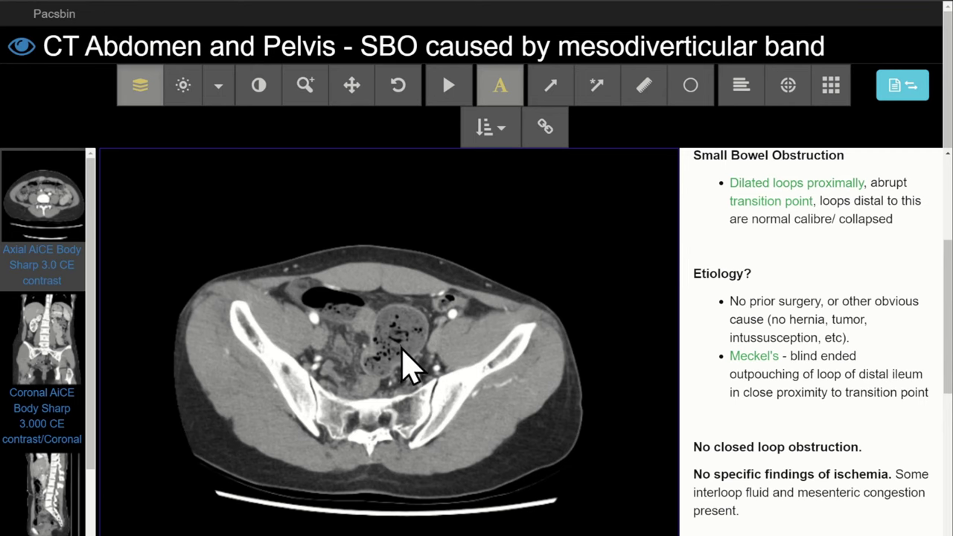
pyautogui.scroll(10, 404, 362)
pyautogui.scroll(-10, 363, 350)
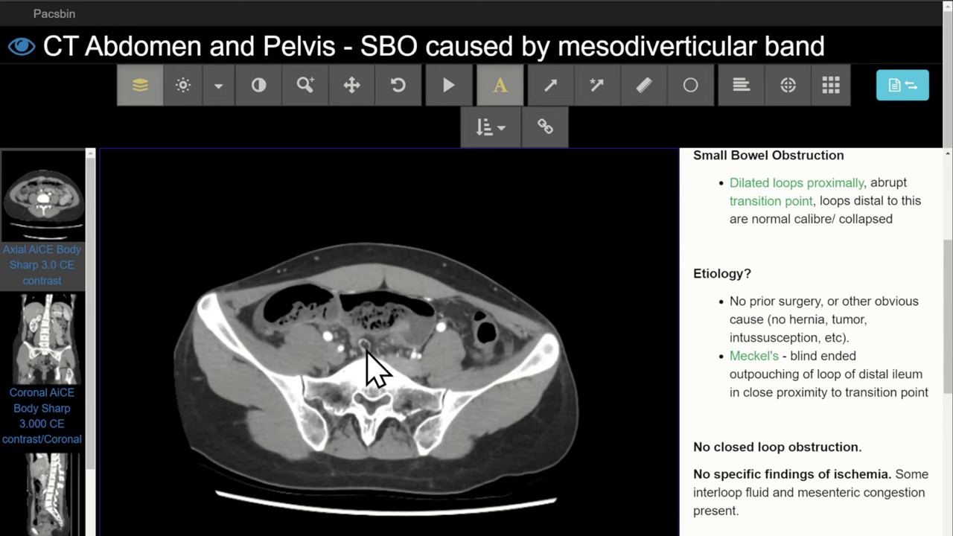
pyautogui.scroll(6, 364, 350)
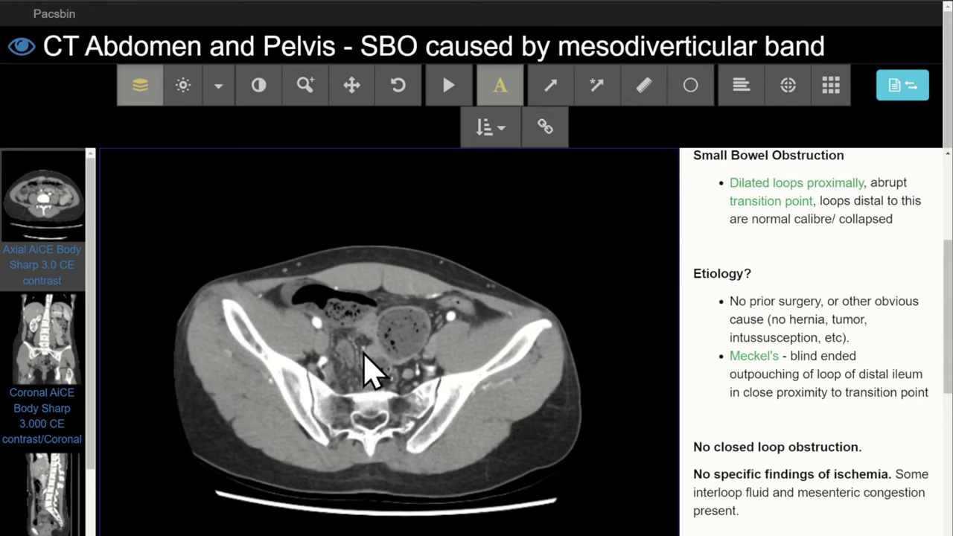
pyautogui.scroll(-8, 373, 361)
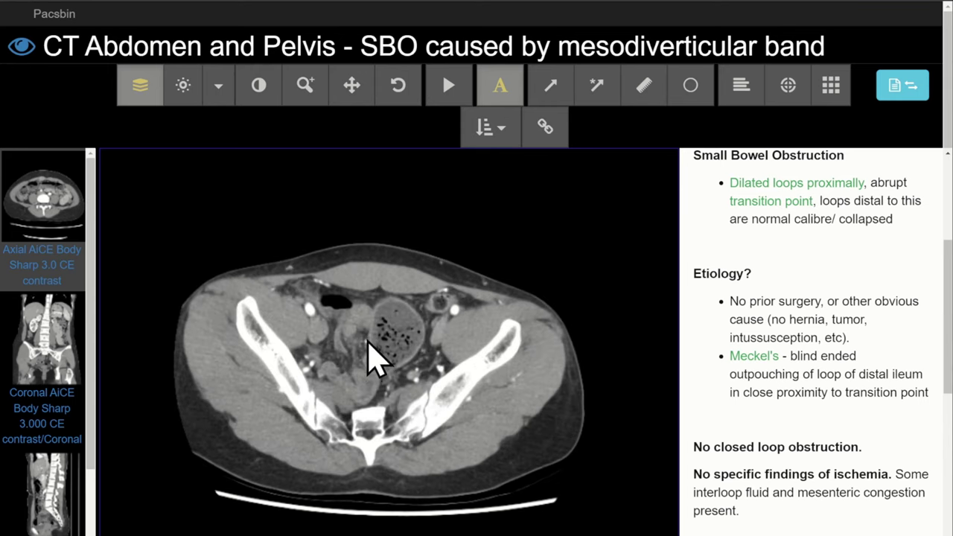
pyautogui.scroll(-6, 372, 350)
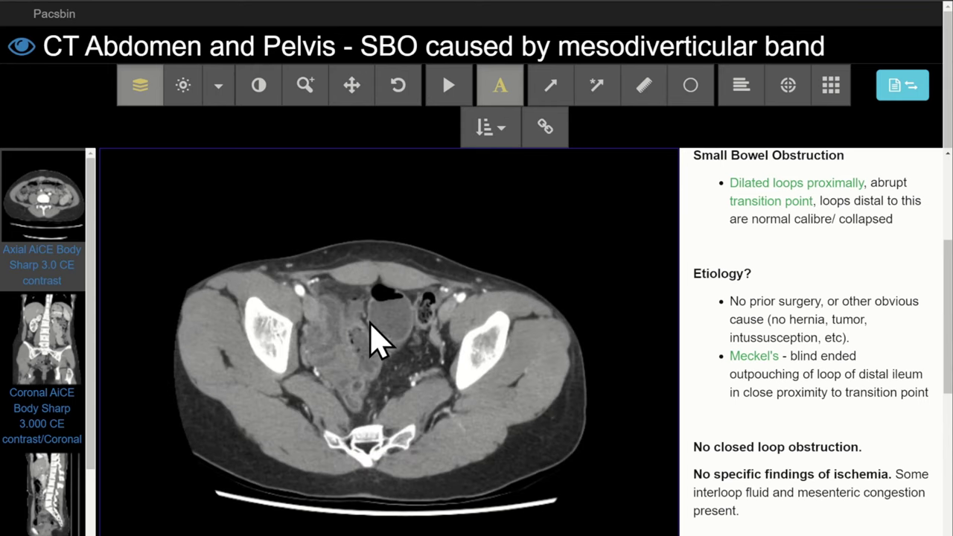
pyautogui.scroll(8, 373, 320)
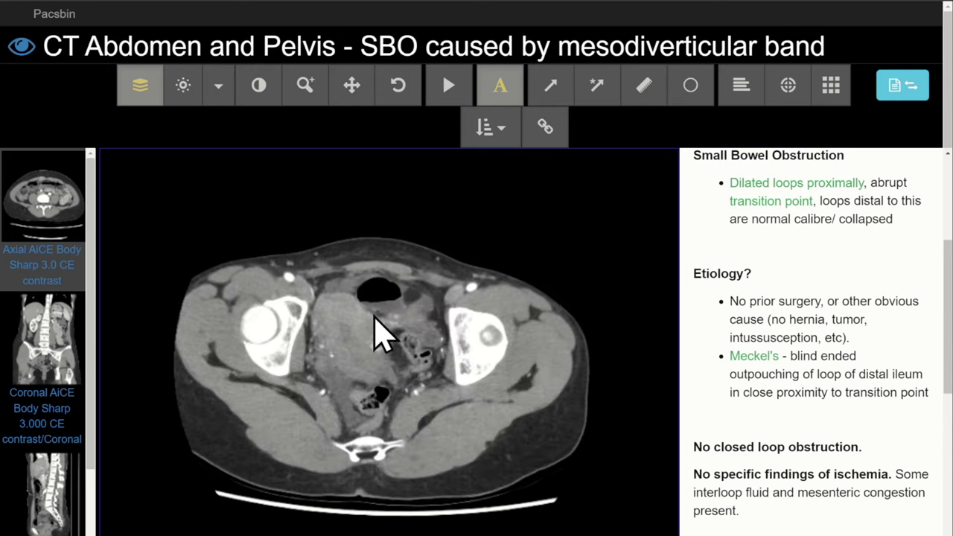
pyautogui.scroll(2, 380, 365)
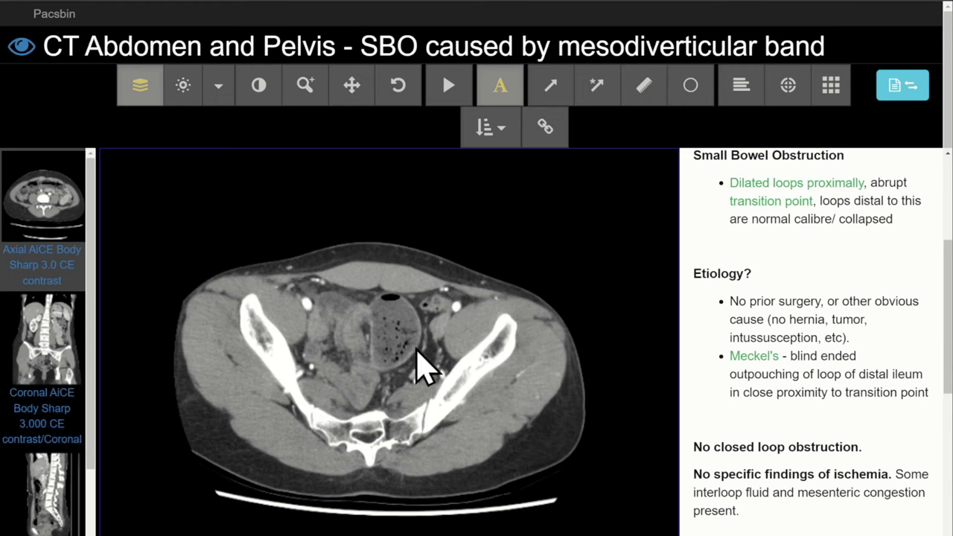
pyautogui.scroll(5, 415, 366)
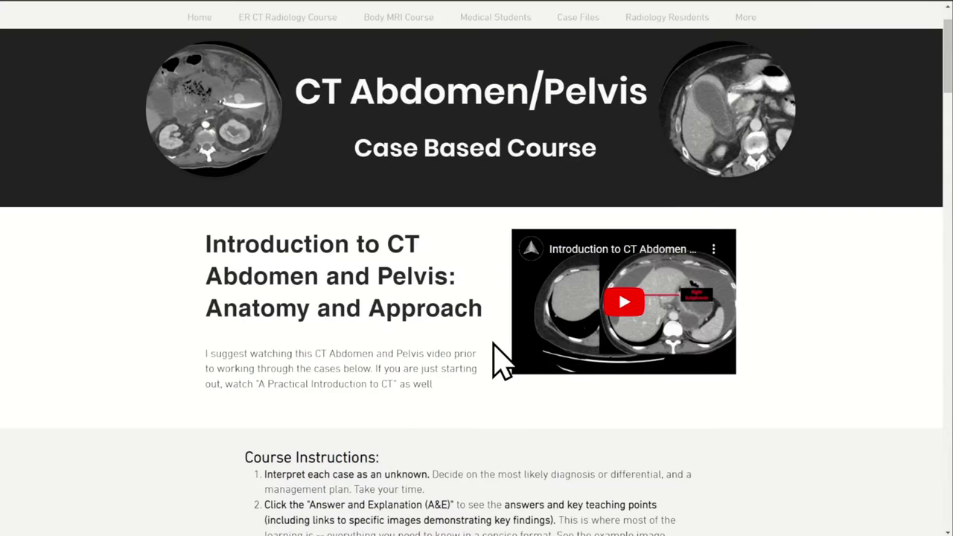
# Step: Move down the course page past the Part 1 case table to the Liver, Gyne and Prostate categories
pyautogui.scroll(-6, 492, 345)
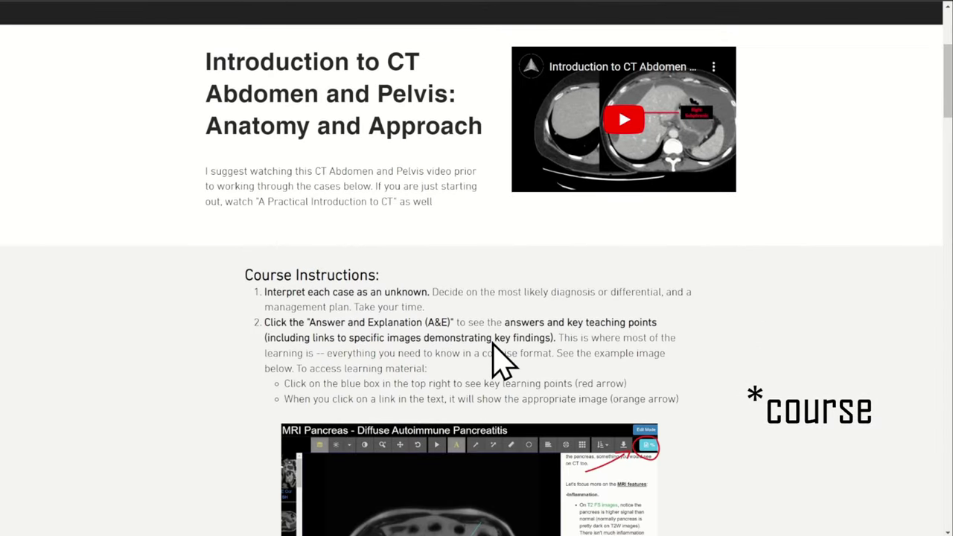
pyautogui.scroll(-7, 570, 338)
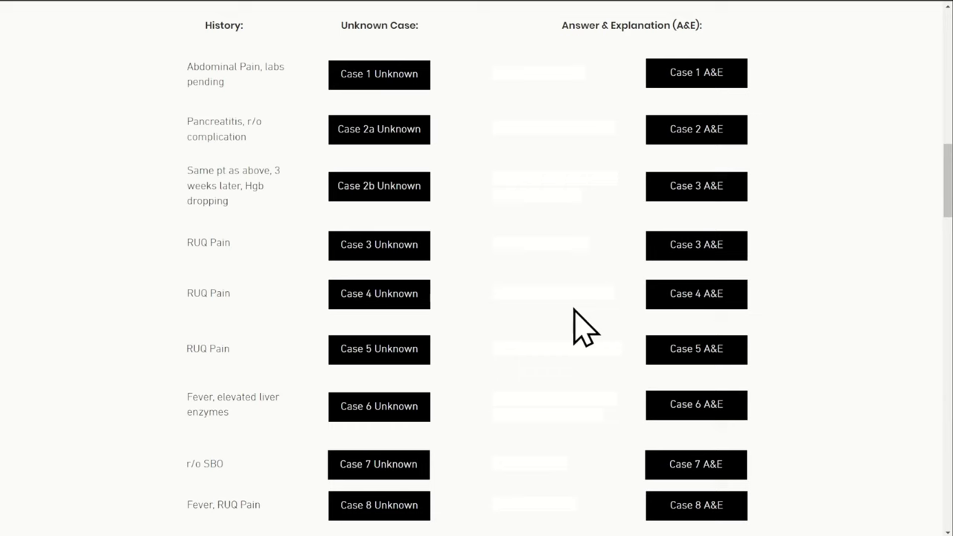
pyautogui.hotkey('alt', 'Left')
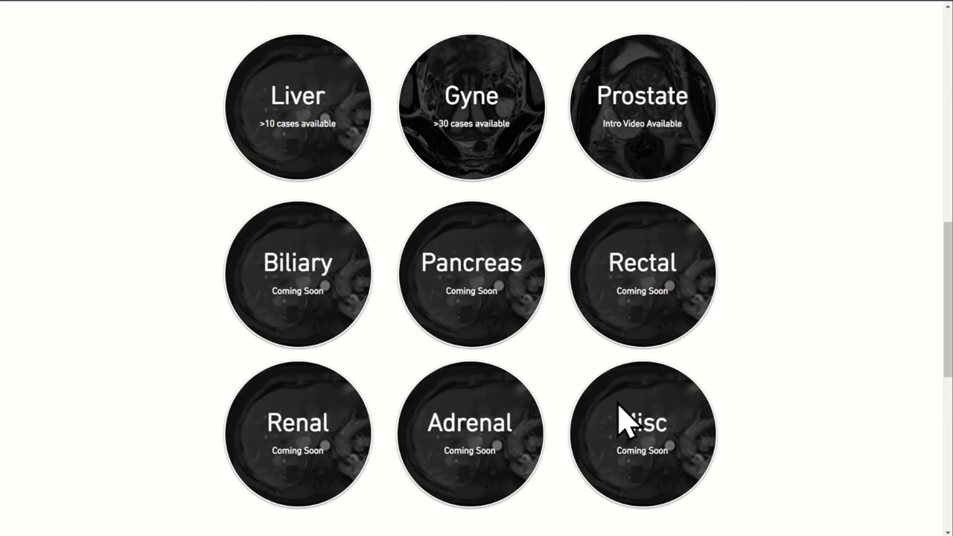